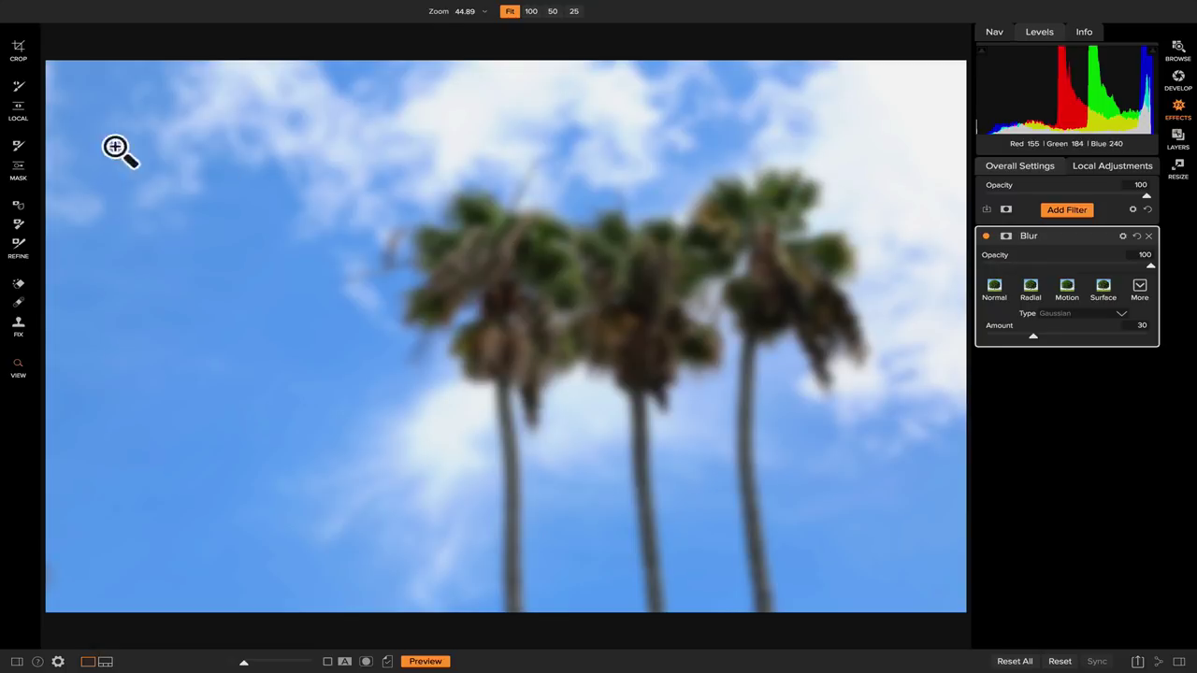
{"action": "left_click", "coordinate": [19, 147]}
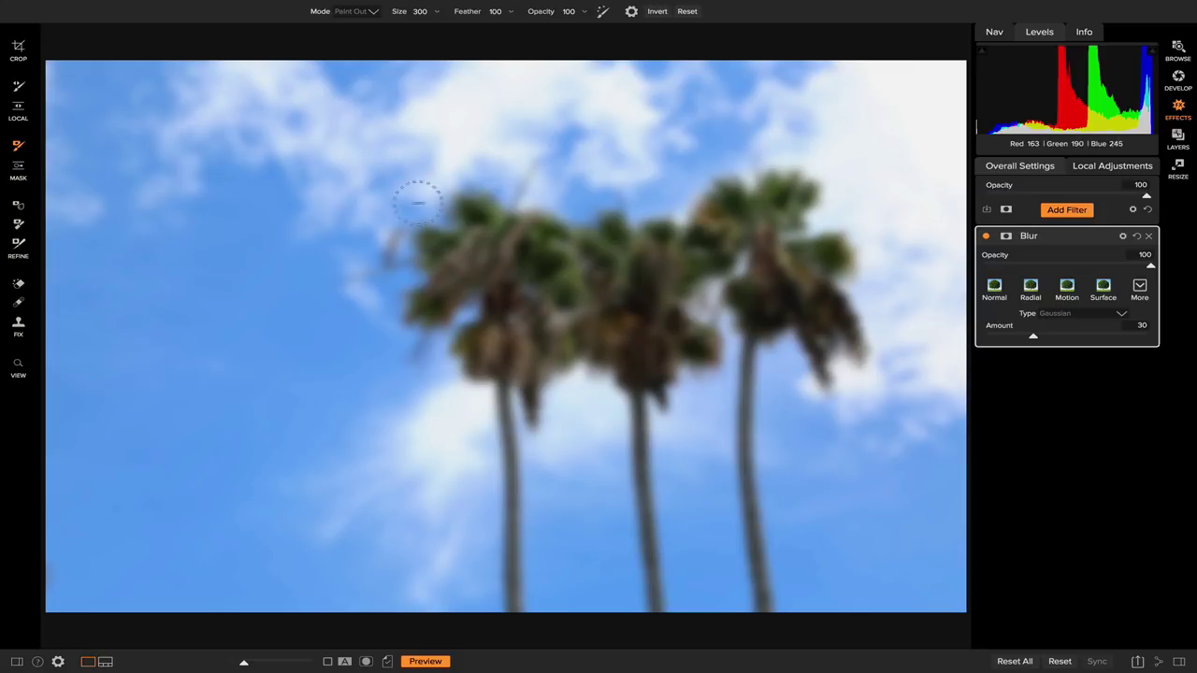
{"action": "mouse_move", "coordinate": [553, 270]}
{"action": "left_mouse_down"}
{"action": "mouse_move", "coordinate": [540, 245]}
{"action": "mouse_move", "coordinate": [509, 241]}
{"action": "mouse_move", "coordinate": [441, 276]}
{"action": "mouse_move", "coordinate": [451, 269]}
{"action": "mouse_move", "coordinate": [494, 318]}
{"action": "mouse_move", "coordinate": [527, 321]}
{"action": "mouse_move", "coordinate": [554, 293]}
{"action": "mouse_move", "coordinate": [552, 265]}
{"action": "mouse_move", "coordinate": [604, 281]}
{"action": "left_mouse_up"}
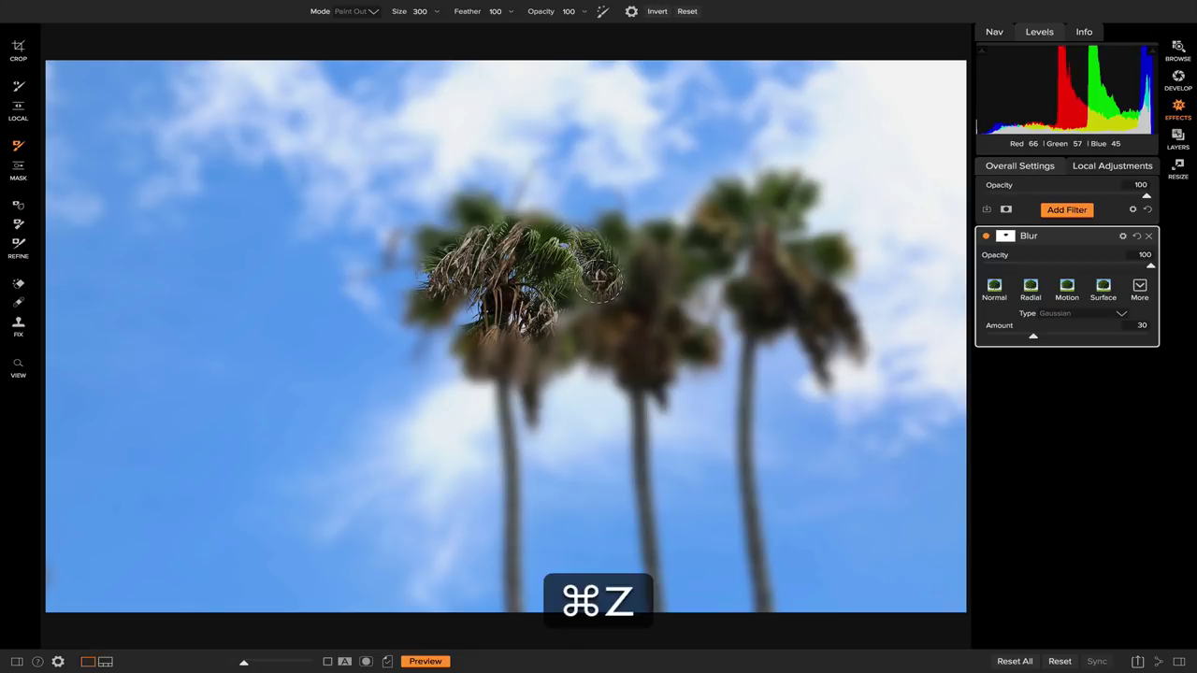
{"action": "key", "text": "super+z"}
{"action": "left_click", "coordinate": [19, 166]}
{"action": "left_click", "coordinate": [447, 341]}
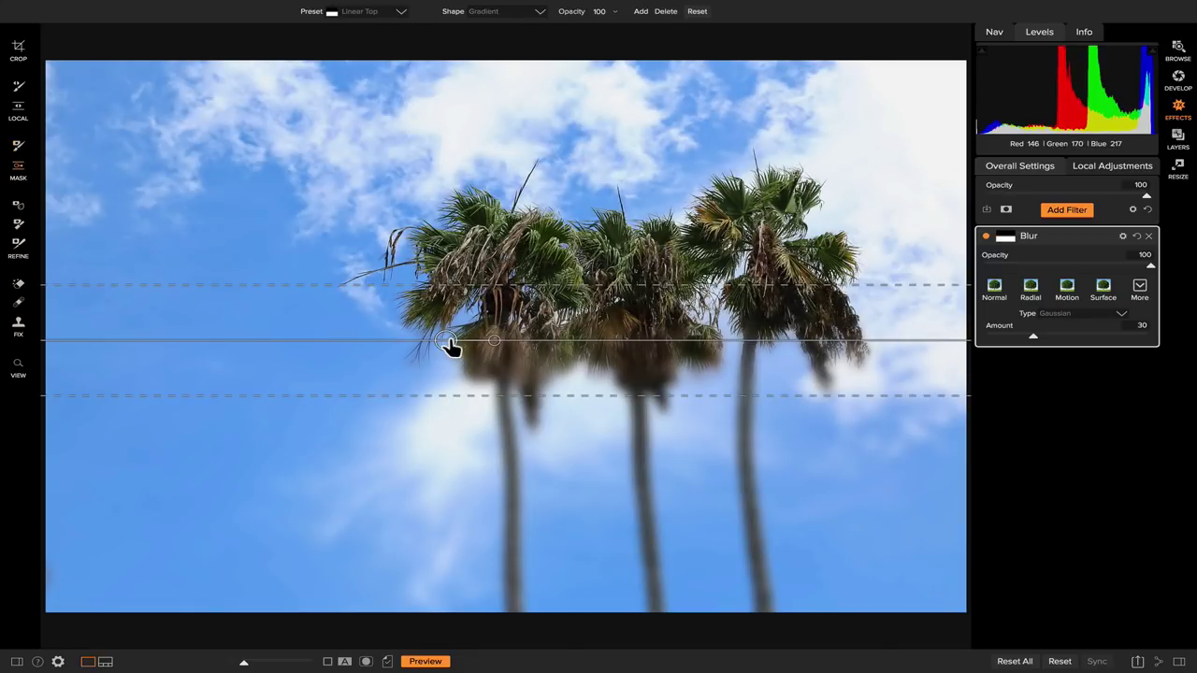
{"action": "left_click_drag", "start_coordinate": [501, 353], "coordinate": [455, 388]}
{"action": "left_click_drag", "start_coordinate": [453, 344], "coordinate": [595, 286]}
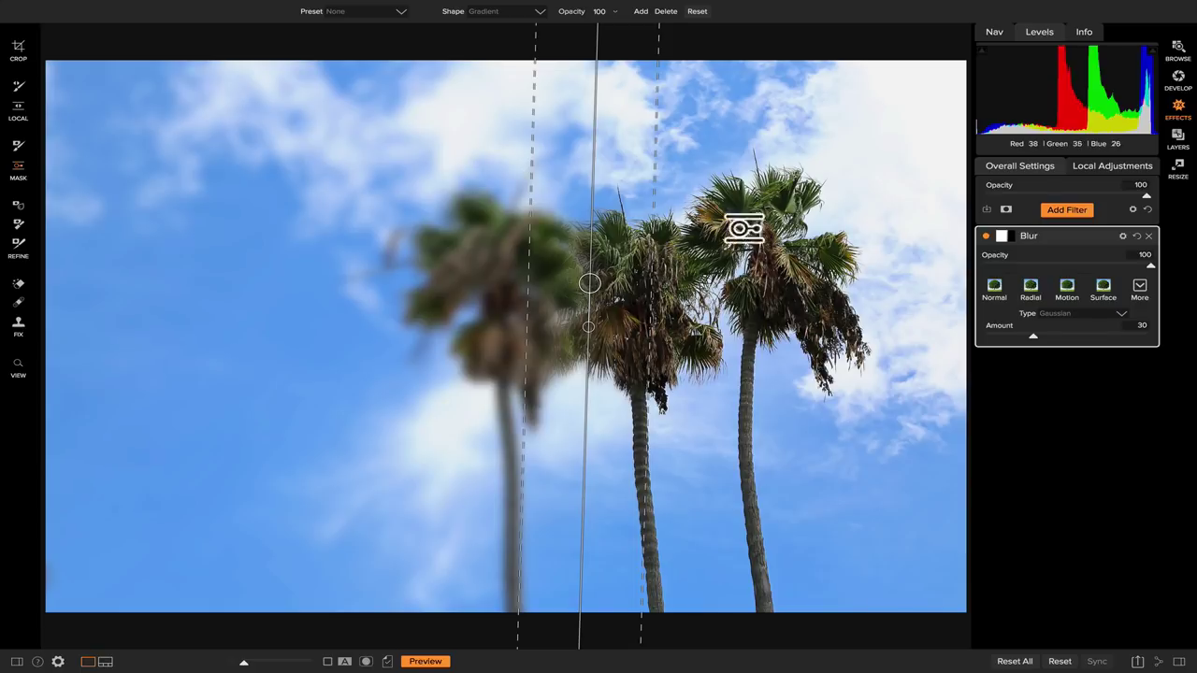
{"action": "left_click", "coordinate": [697, 11]}
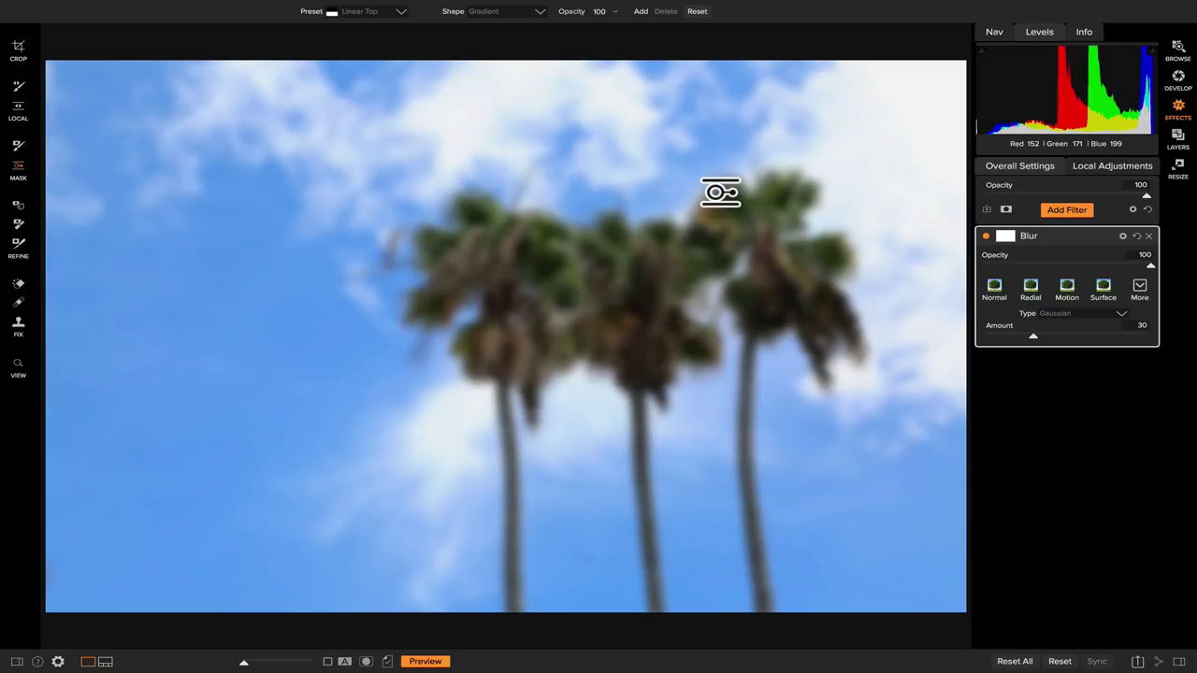
{"action": "mouse_move", "coordinate": [1028, 236]}
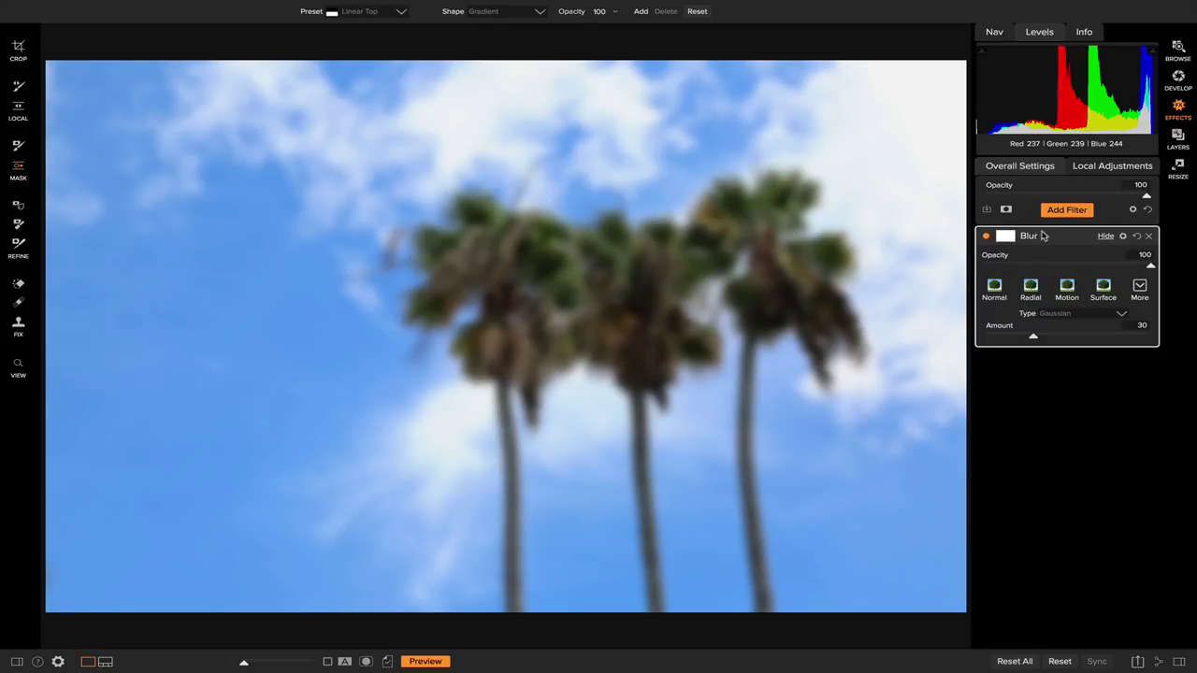
- Give the Blur filter a Lumen luminosity mask and view that mask in black and white
{"action": "left_click", "coordinate": [1005, 236]}
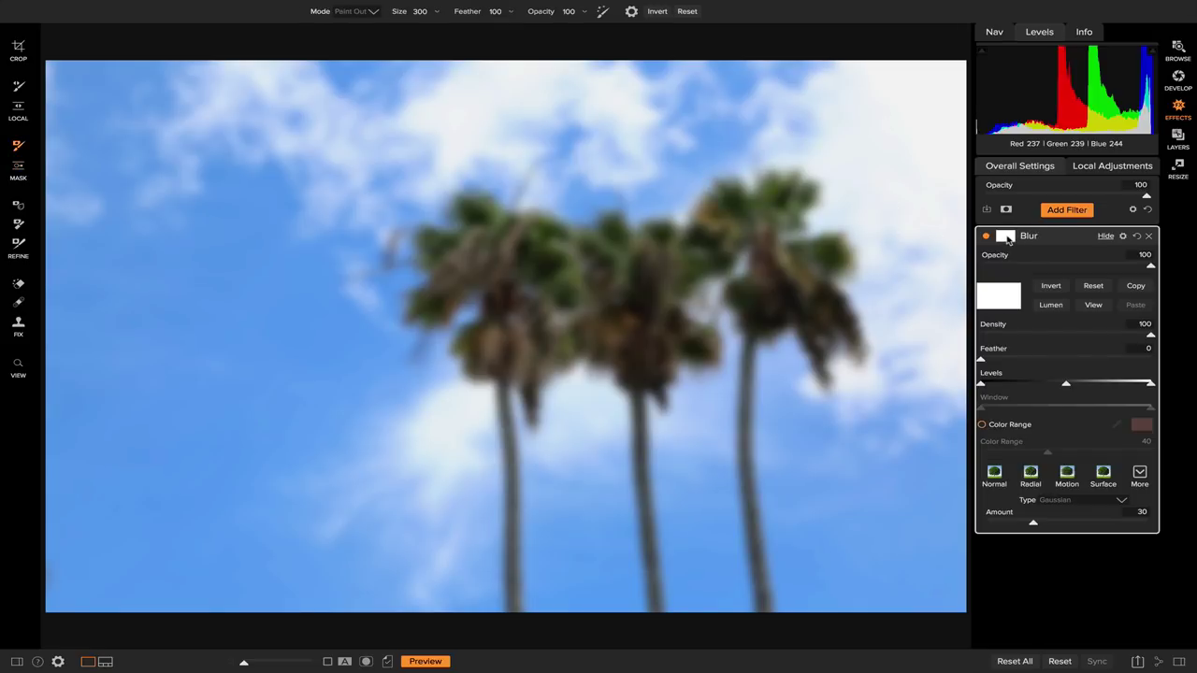
{"action": "left_click", "coordinate": [1053, 307]}
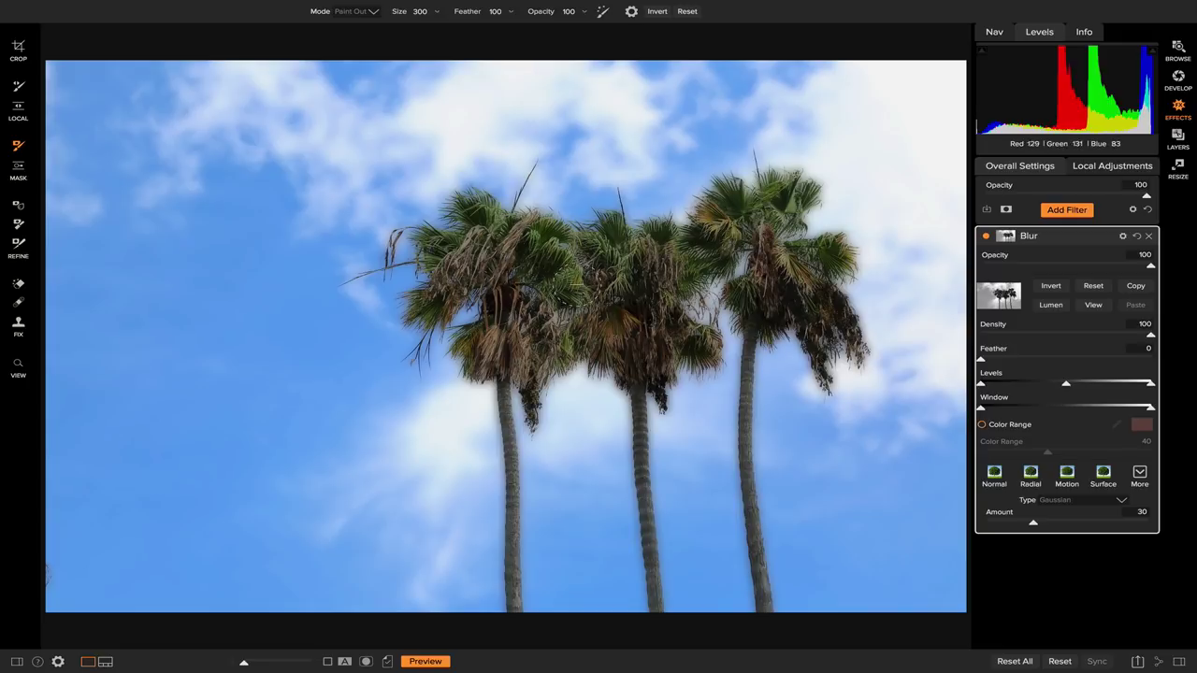
{"action": "left_click", "coordinate": [1094, 305]}
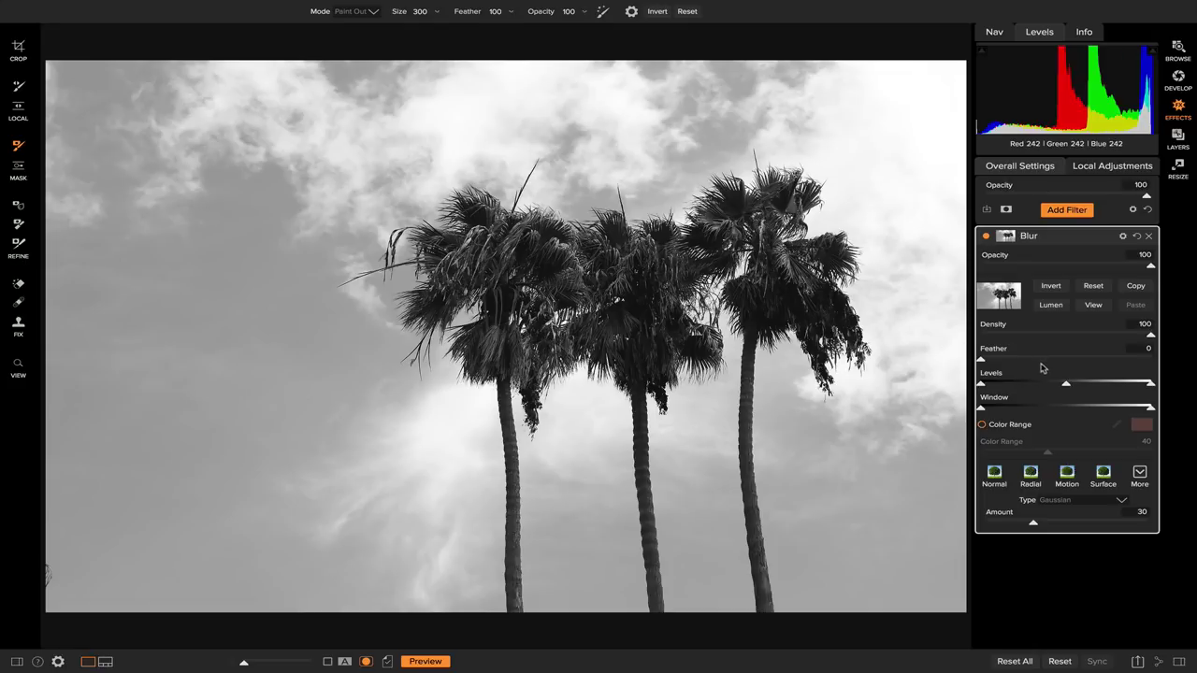
- Adjust the blur mask's Levels, reset them, and delete the Blur filter
{"action": "left_click_drag", "start_coordinate": [1066, 387], "coordinate": [1023, 387]}
{"action": "left_click_drag", "start_coordinate": [1151, 387], "coordinate": [1038, 387]}
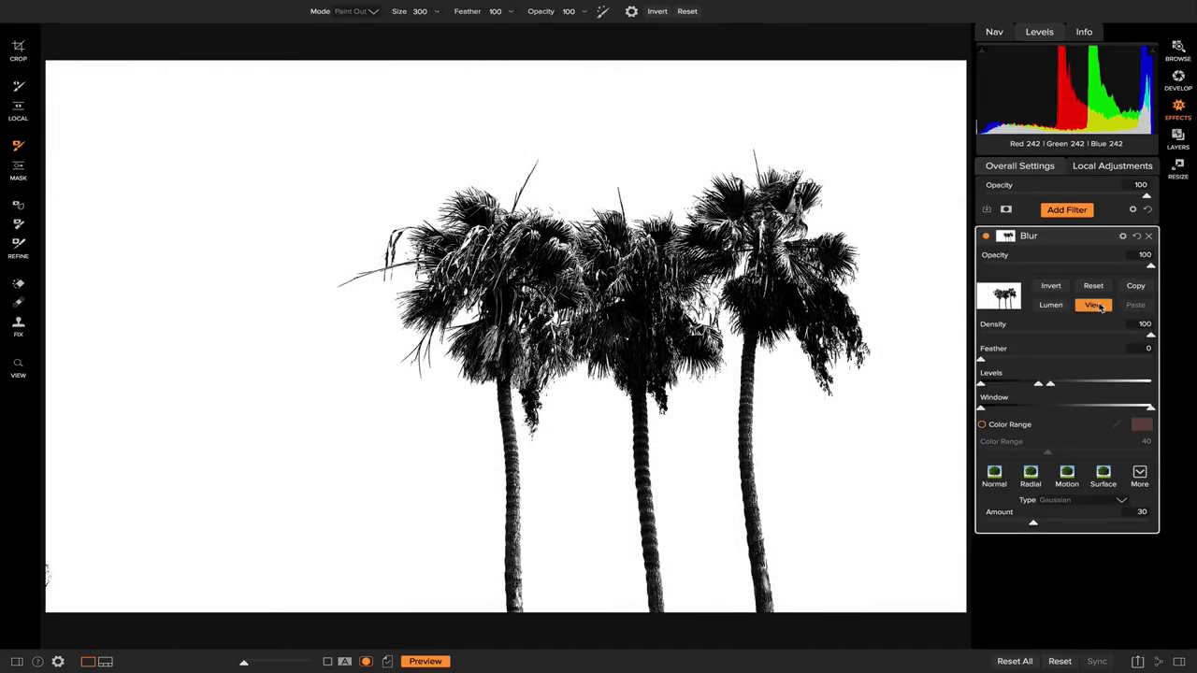
{"action": "left_click", "coordinate": [1093, 305]}
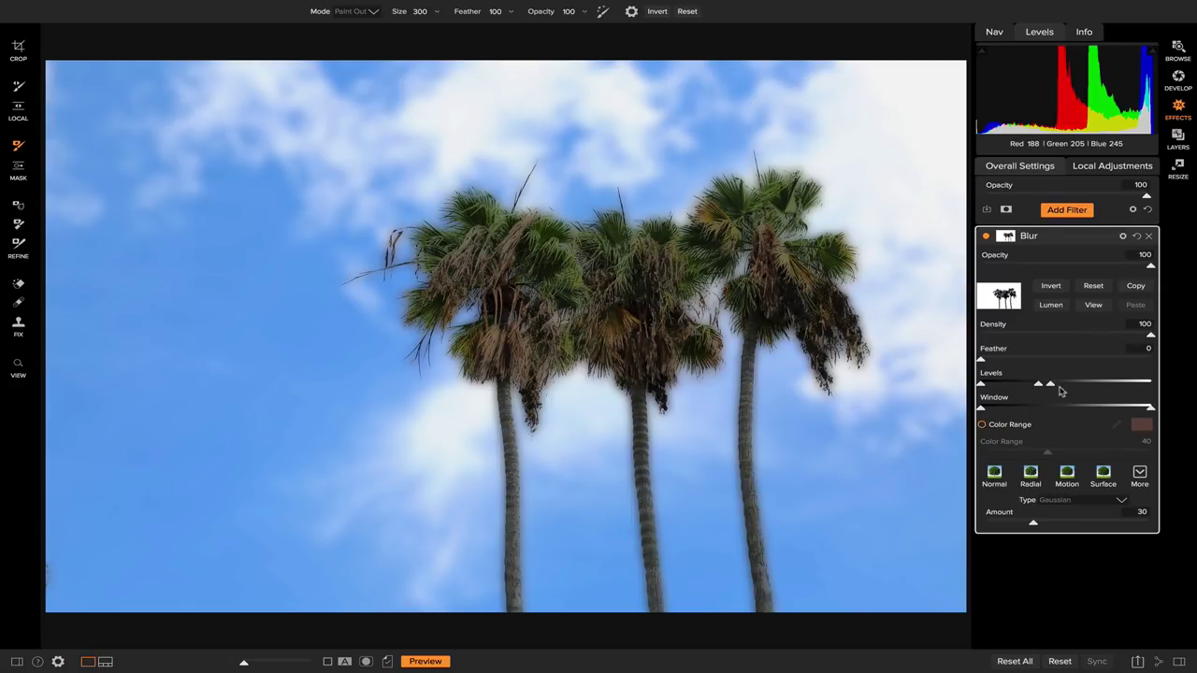
{"action": "left_click_drag", "start_coordinate": [1051, 387], "coordinate": [1025, 389]}
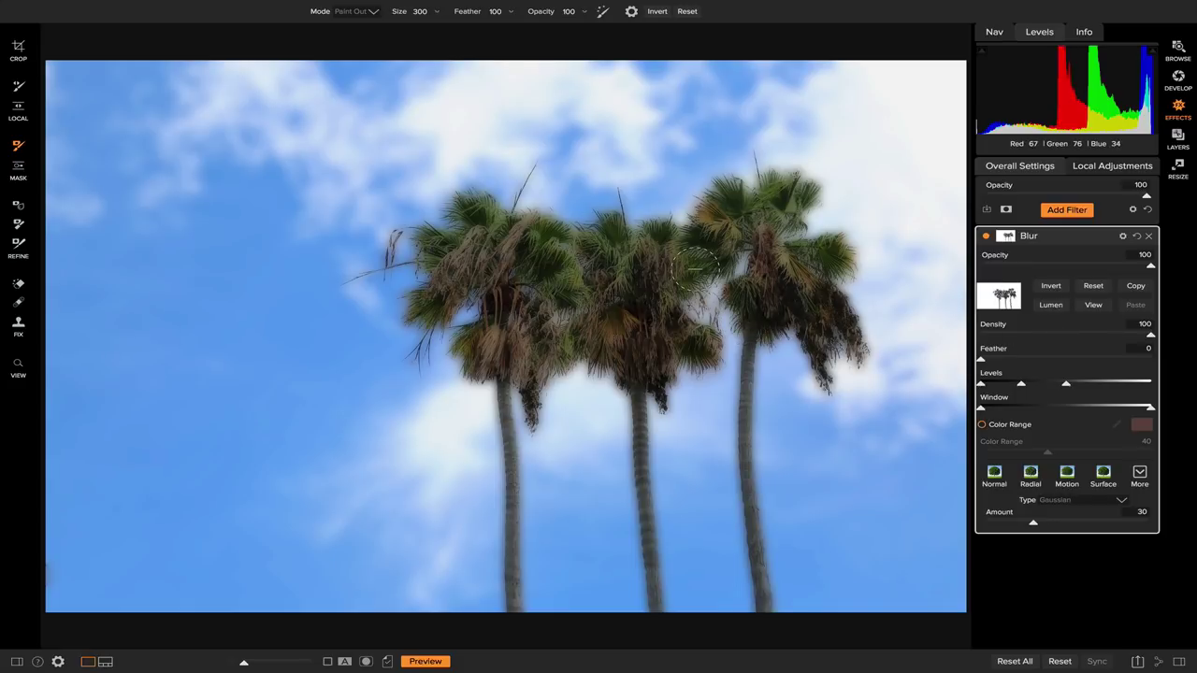
{"action": "left_click", "coordinate": [1092, 285]}
{"action": "left_click", "coordinate": [1149, 237]}
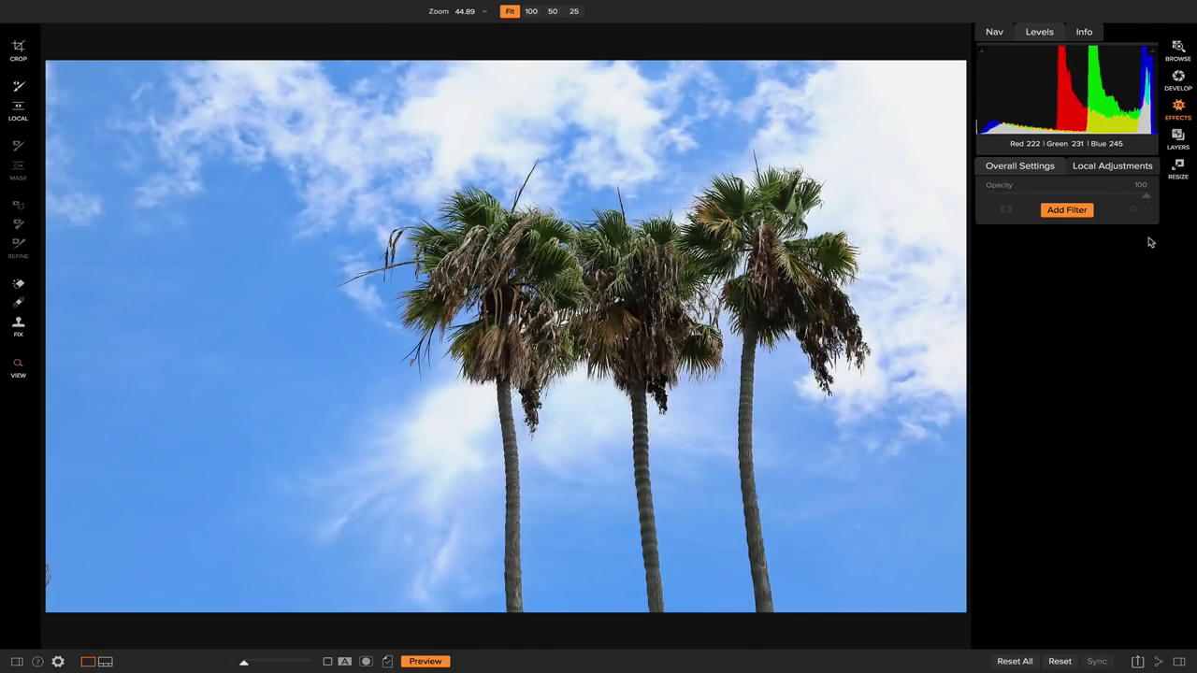
- Add a Textures filter using the Dramatic Concrete 02 texture
{"action": "left_click", "coordinate": [1069, 214]}
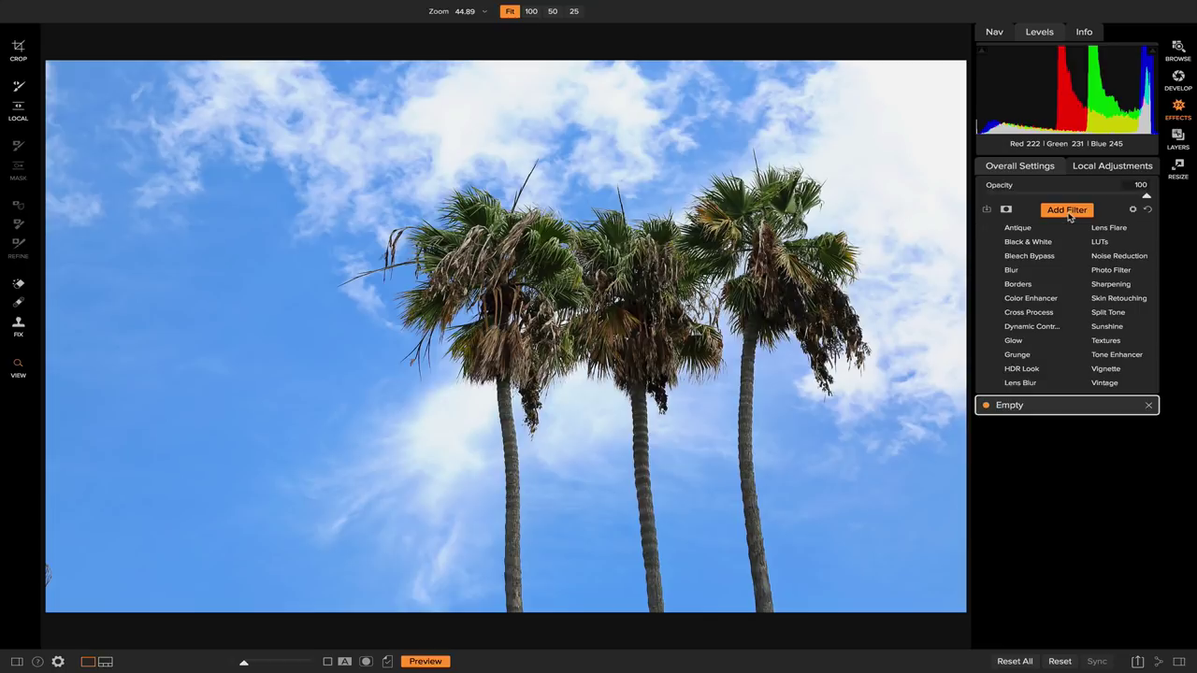
{"action": "left_click", "coordinate": [1105, 340]}
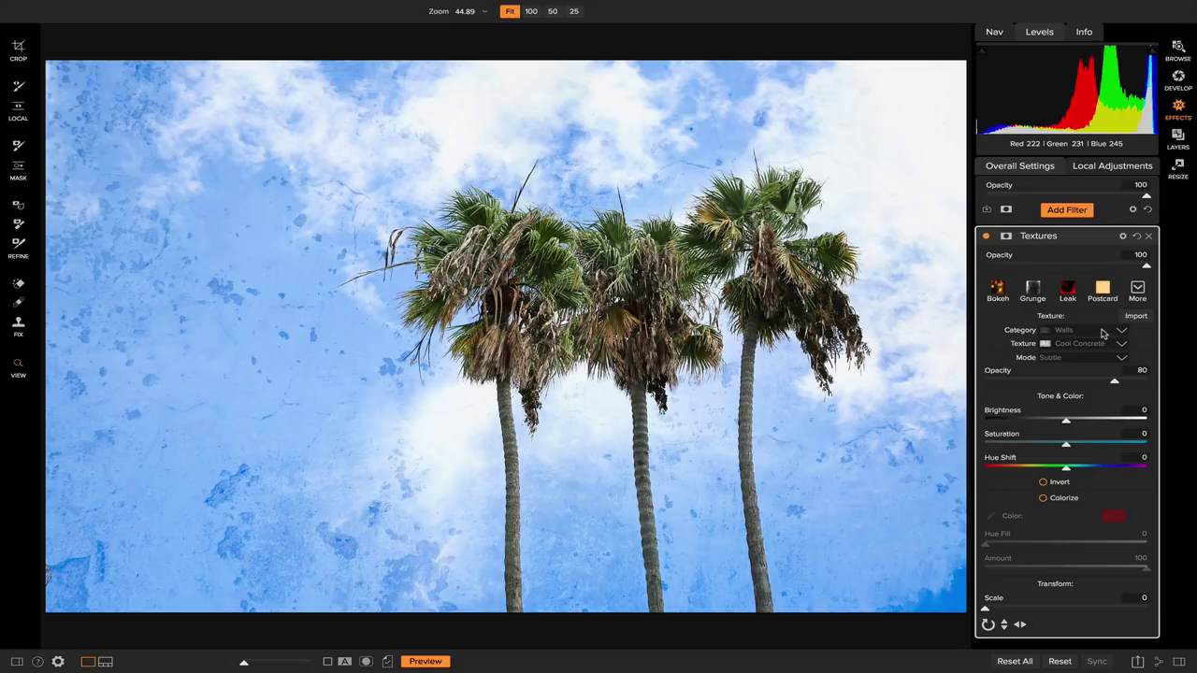
{"action": "left_click", "coordinate": [1109, 343]}
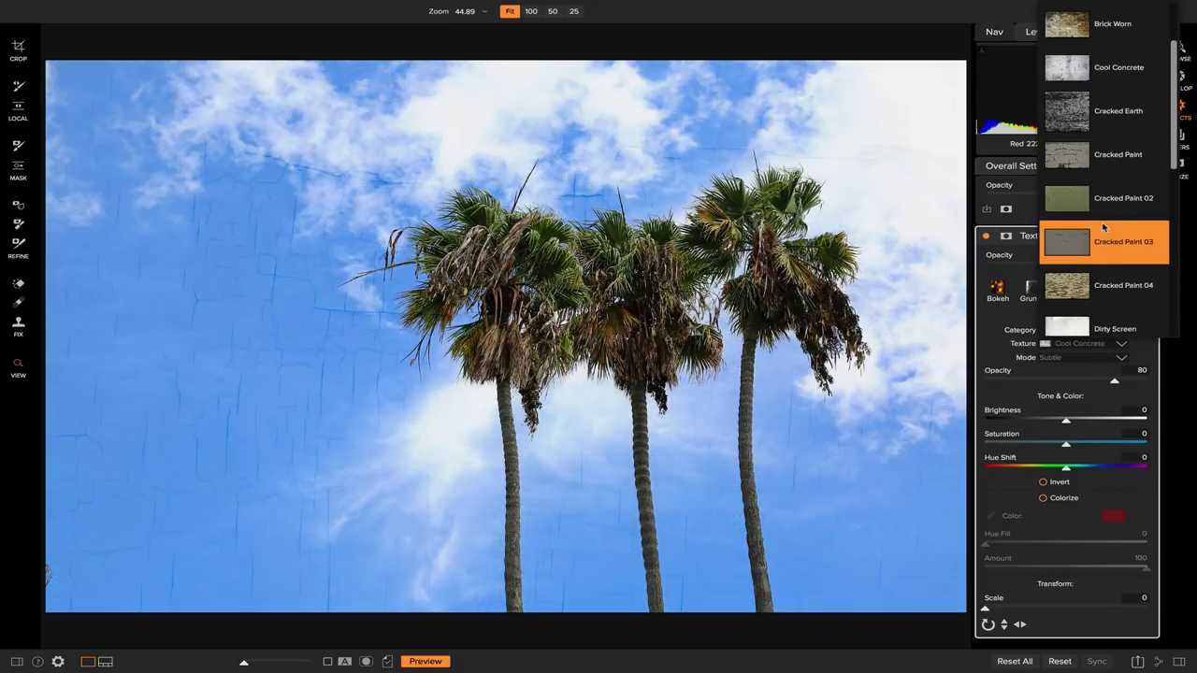
{"action": "scroll", "coordinate": [1104, 276], "scroll_direction": "down", "scroll_amount": 1}
{"action": "scroll", "coordinate": [1104, 309], "scroll_direction": "down", "scroll_amount": 4}
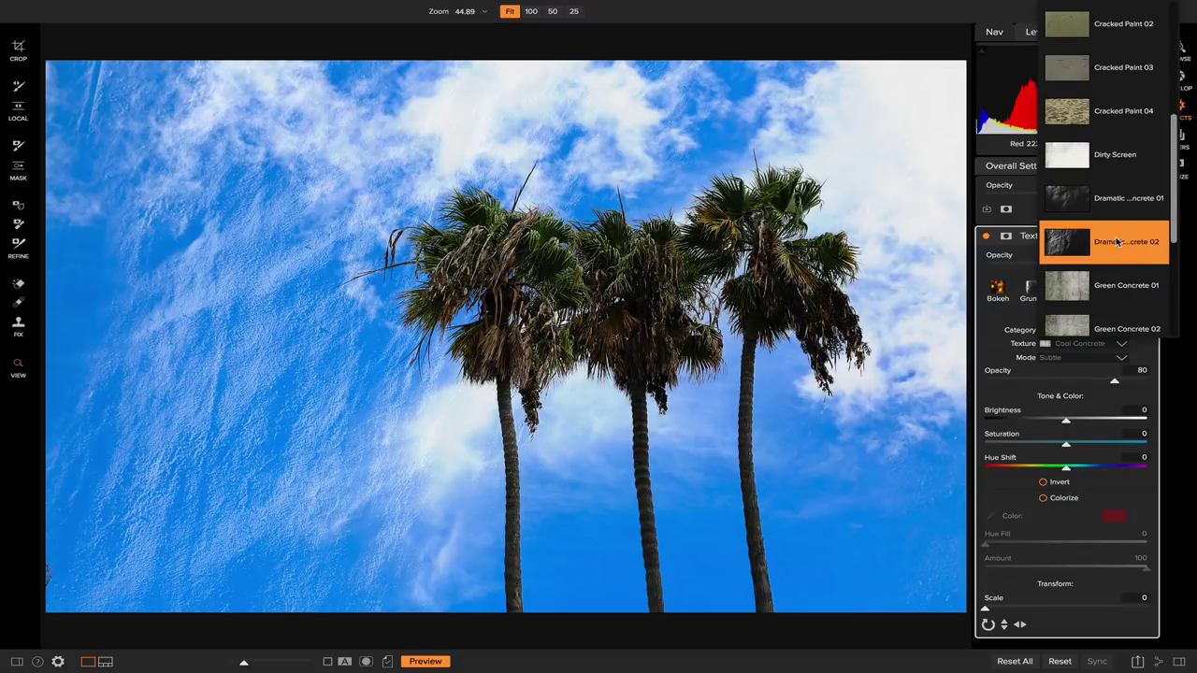
{"action": "left_click", "coordinate": [1117, 242]}
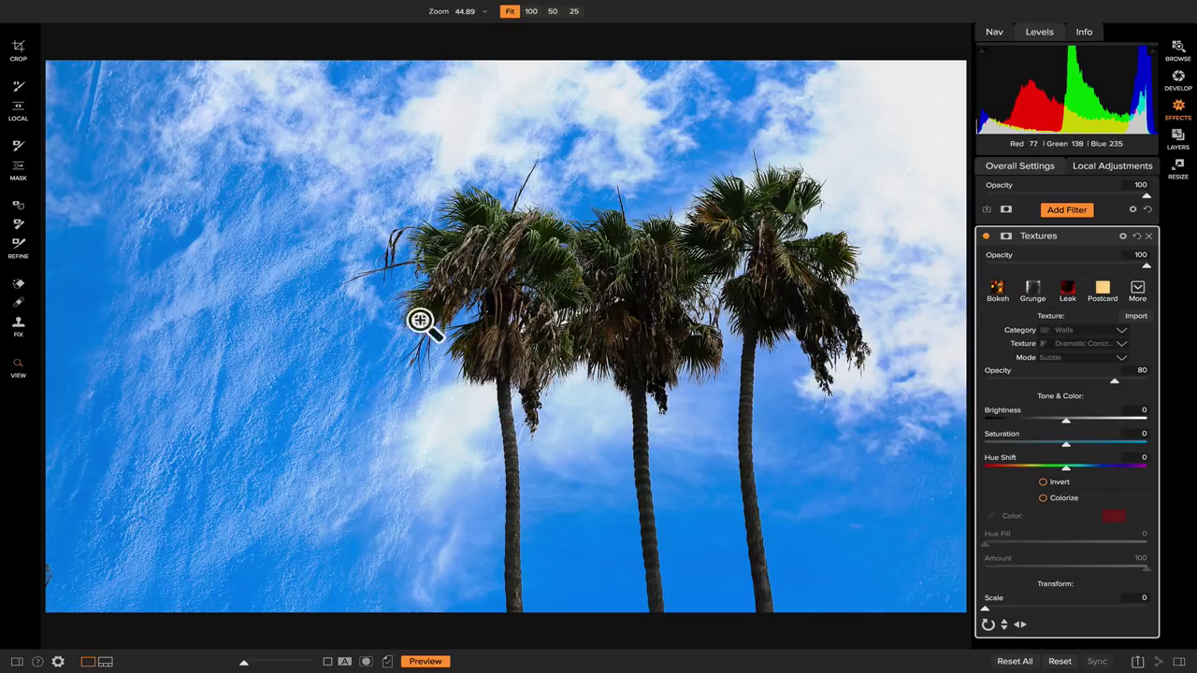
{"action": "left_click", "coordinate": [1007, 237]}
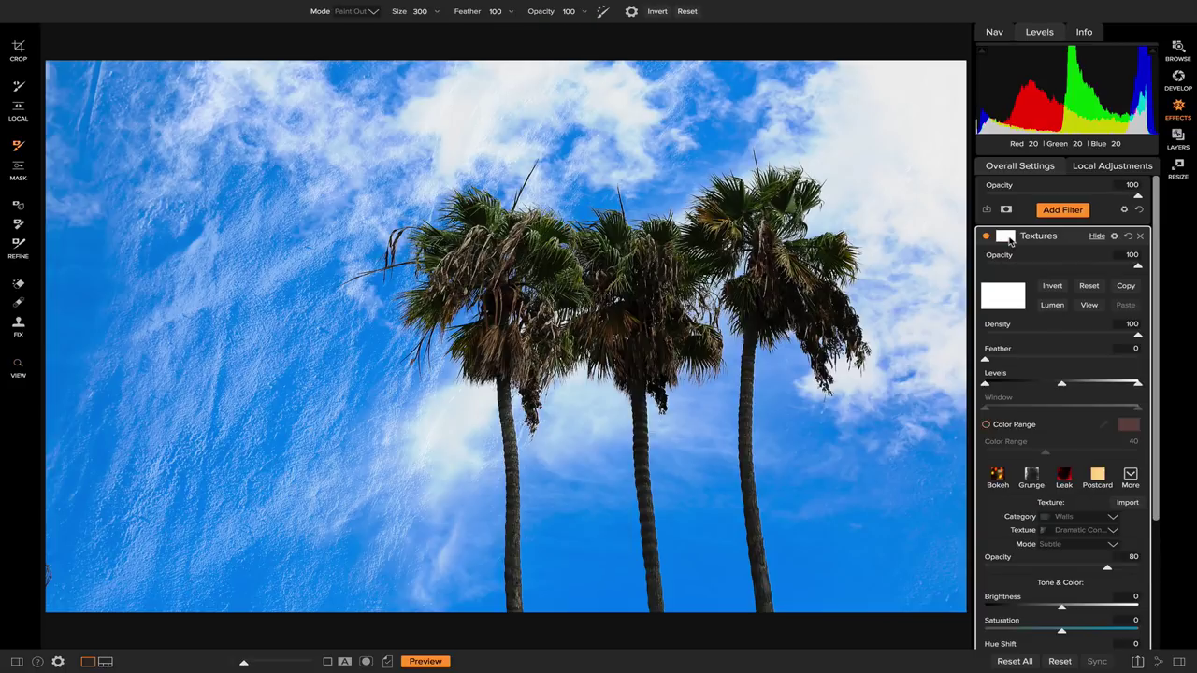
{"action": "left_click", "coordinate": [987, 426]}
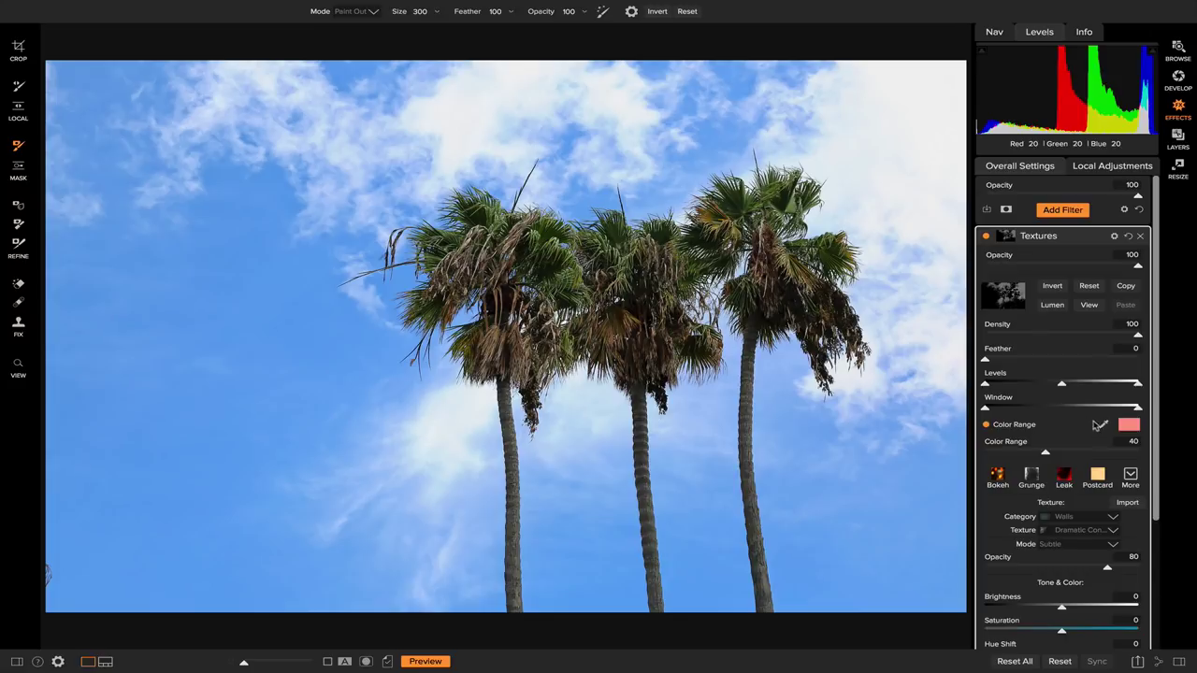
{"action": "left_click", "coordinate": [1105, 427]}
{"action": "left_click", "coordinate": [223, 301]}
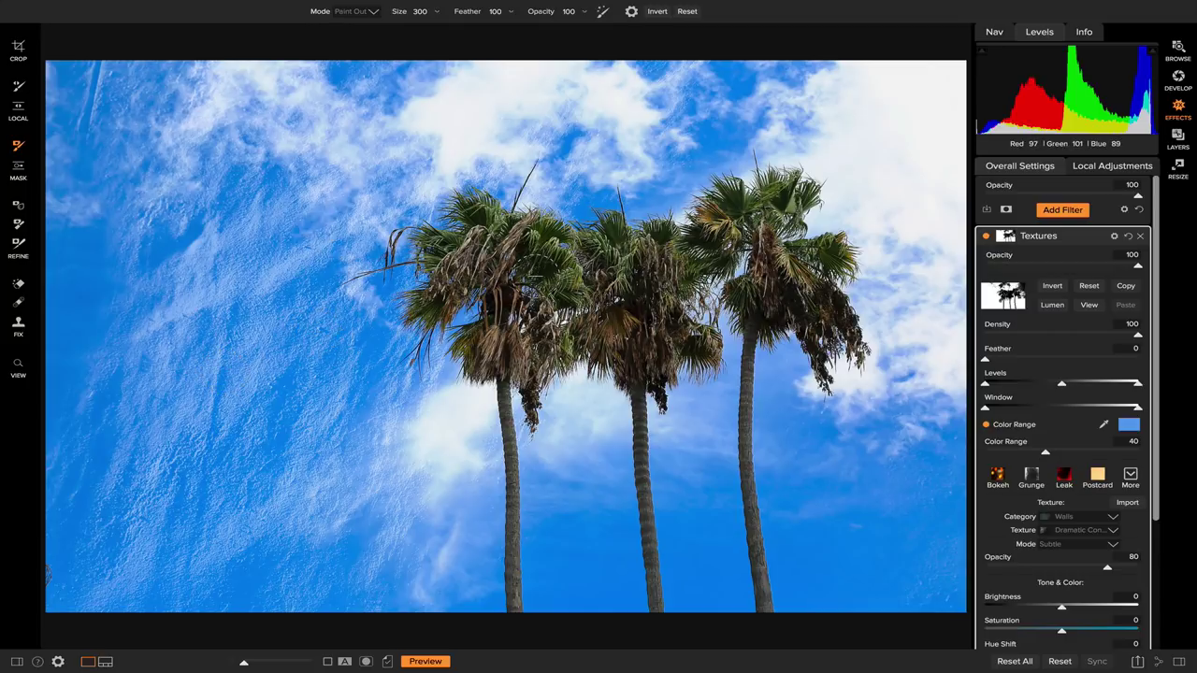
{"action": "left_click", "coordinate": [1089, 306]}
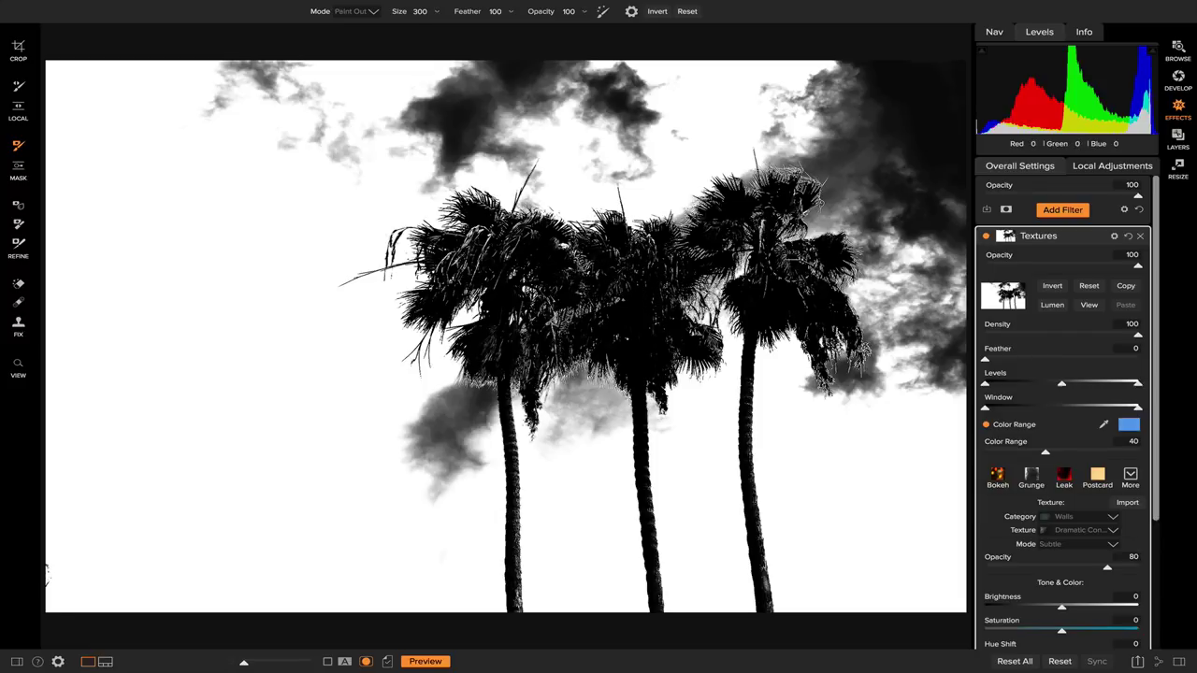
{"action": "left_click", "coordinate": [1092, 306]}
- Enlarge the masking brush to size 400
{"action": "key", "text": "bracketright"}
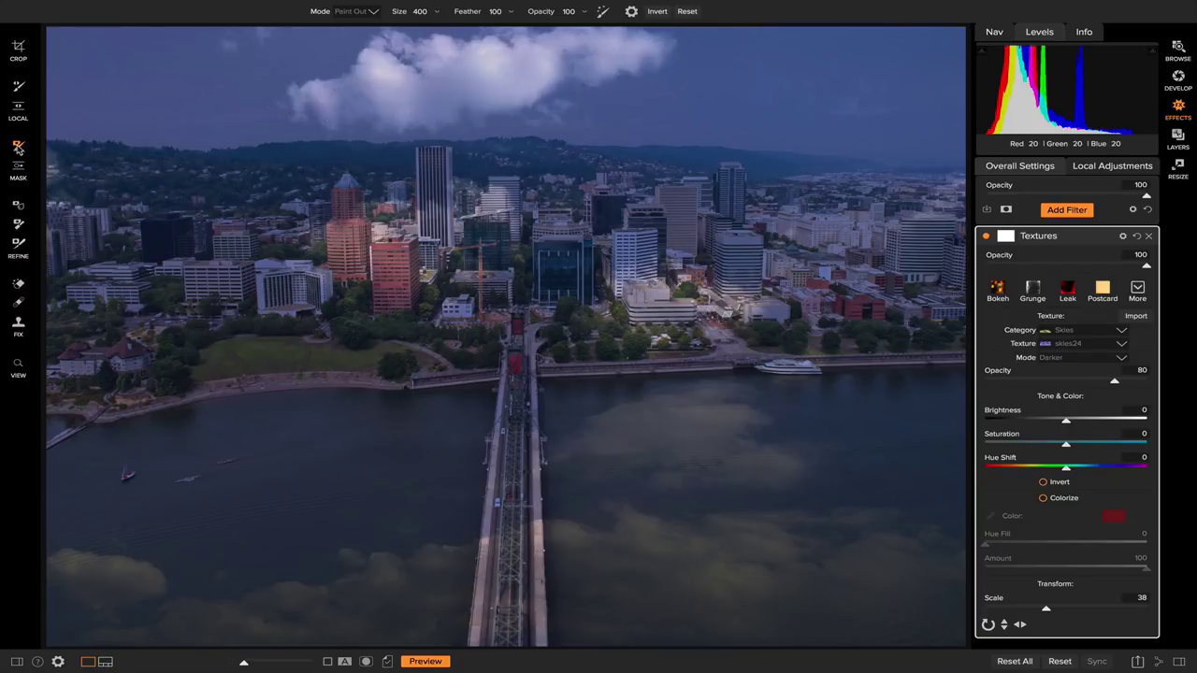
- Enable Perfect Brush and paint the cloud texture out of the upper, left and hazy sky
{"action": "left_click", "coordinate": [603, 12]}
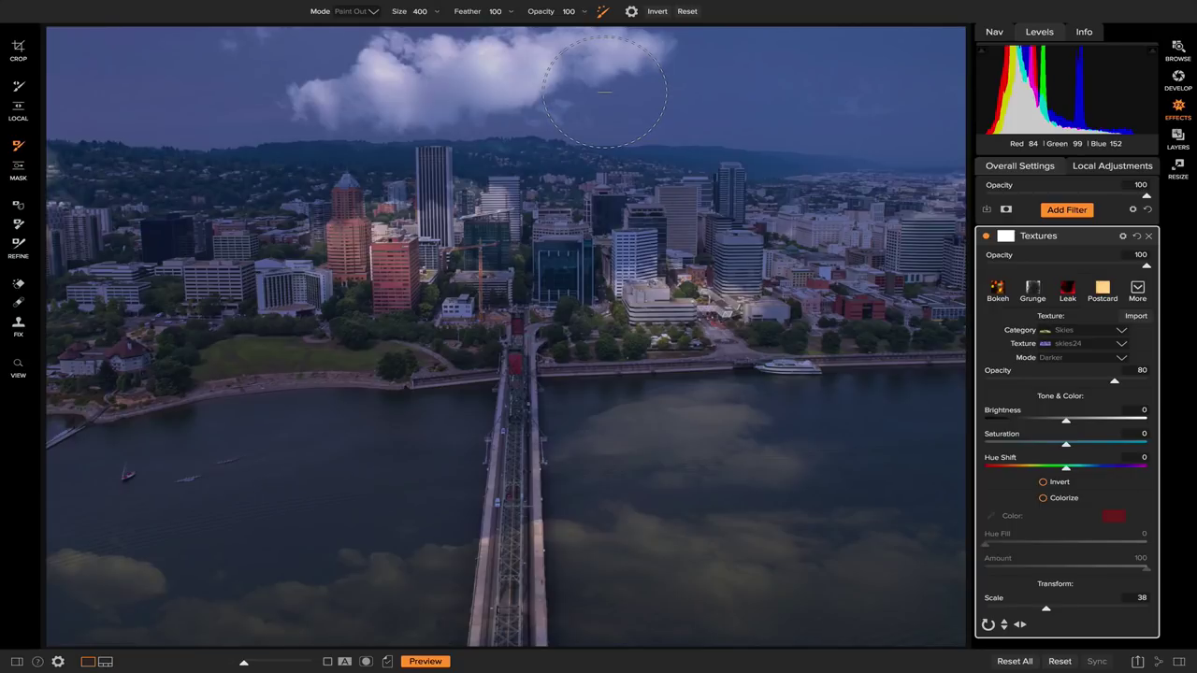
{"action": "mouse_move", "coordinate": [600, 96]}
{"action": "left_mouse_down"}
{"action": "mouse_move", "coordinate": [735, 88]}
{"action": "mouse_move", "coordinate": [675, 83]}
{"action": "mouse_move", "coordinate": [967, 107]}
{"action": "mouse_move", "coordinate": [895, 102]}
{"action": "mouse_move", "coordinate": [956, 91]}
{"action": "mouse_move", "coordinate": [943, 40]}
{"action": "mouse_move", "coordinate": [810, 23]}
{"action": "mouse_move", "coordinate": [154, 58]}
{"action": "mouse_move", "coordinate": [90, 75]}
{"action": "mouse_move", "coordinate": [58, 49]}
{"action": "left_mouse_up"}
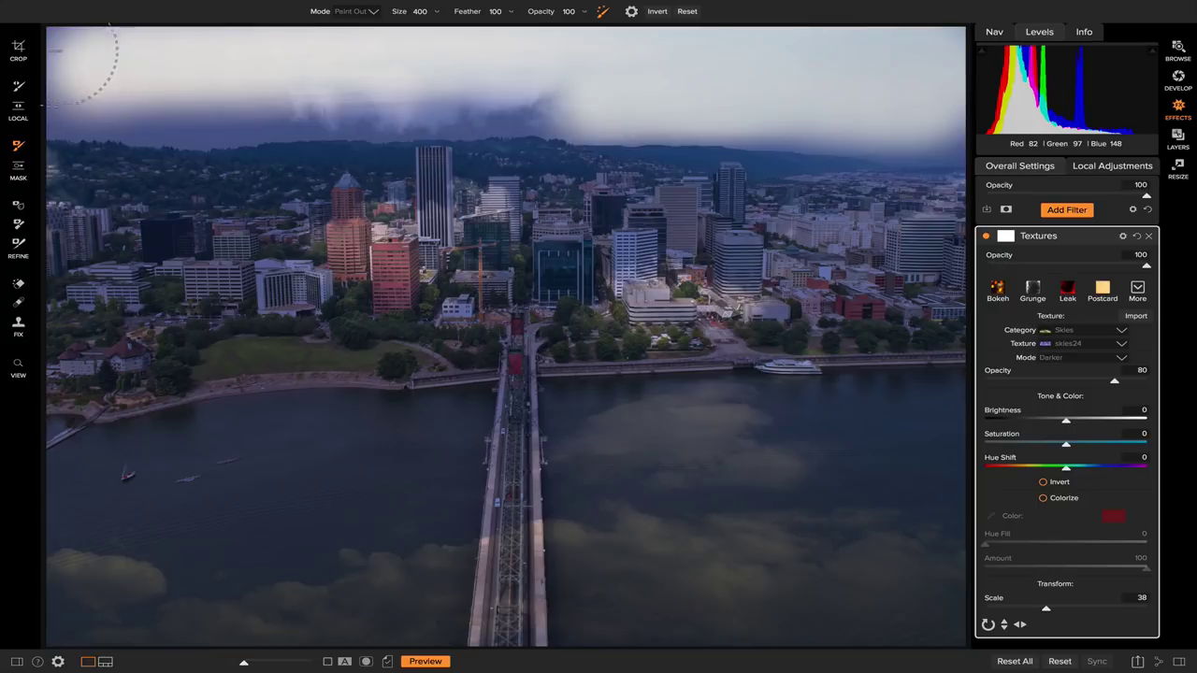
{"action": "mouse_move", "coordinate": [61, 103]}
{"action": "left_mouse_down"}
{"action": "mouse_move", "coordinate": [405, 107]}
{"action": "mouse_move", "coordinate": [20, 101]}
{"action": "mouse_move", "coordinate": [51, 22]}
{"action": "mouse_move", "coordinate": [81, 17]}
{"action": "mouse_move", "coordinate": [532, 17]}
{"action": "mouse_move", "coordinate": [791, 37]}
{"action": "mouse_move", "coordinate": [827, 79]}
{"action": "mouse_move", "coordinate": [881, 102]}
{"action": "mouse_move", "coordinate": [998, 118]}
{"action": "mouse_move", "coordinate": [684, 115]}
{"action": "left_mouse_up"}
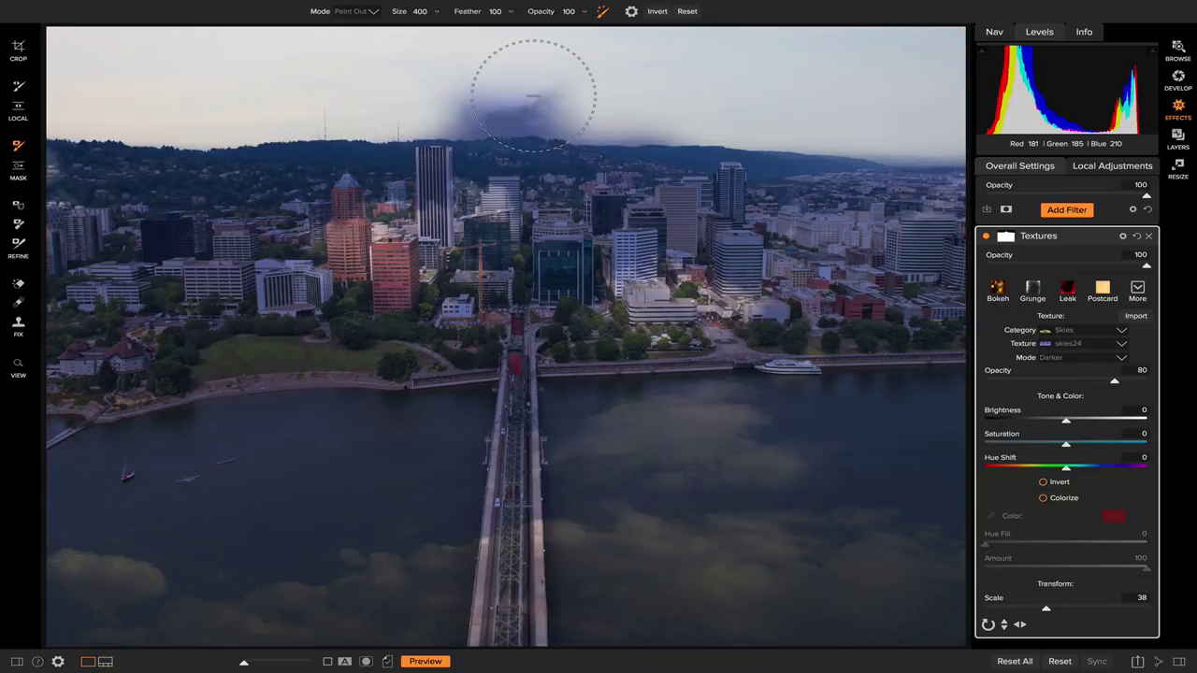
{"action": "mouse_move", "coordinate": [533, 96]}
{"action": "left_mouse_down"}
{"action": "mouse_move", "coordinate": [593, 109]}
{"action": "mouse_move", "coordinate": [706, 96]}
{"action": "left_mouse_up"}
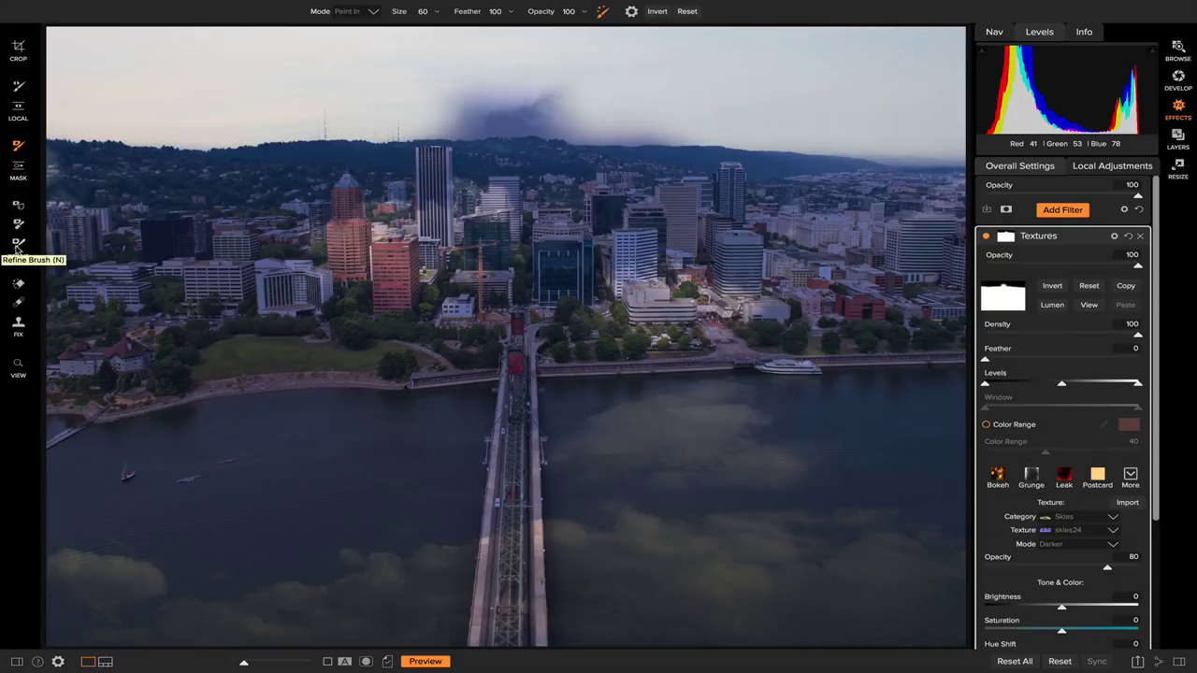
- Zoom to 200% on the hilltop skyline
{"action": "left_click", "coordinate": [17, 245]}
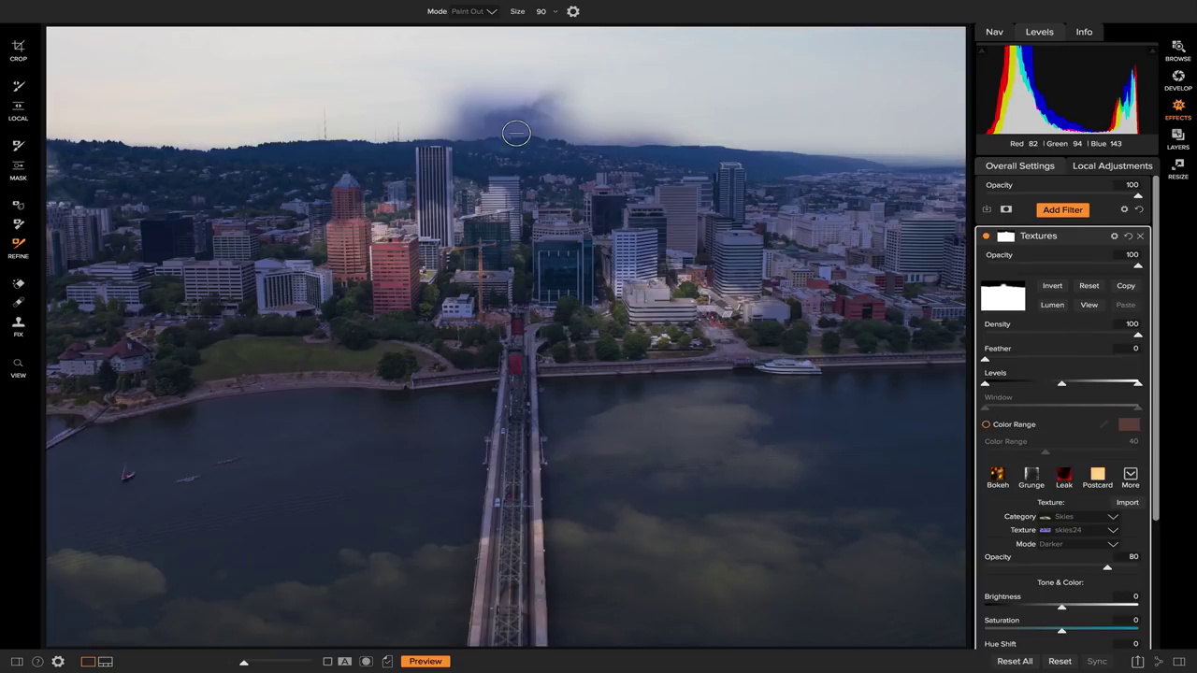
{"action": "key", "text": "z"}
{"action": "left_click", "coordinate": [519, 136]}
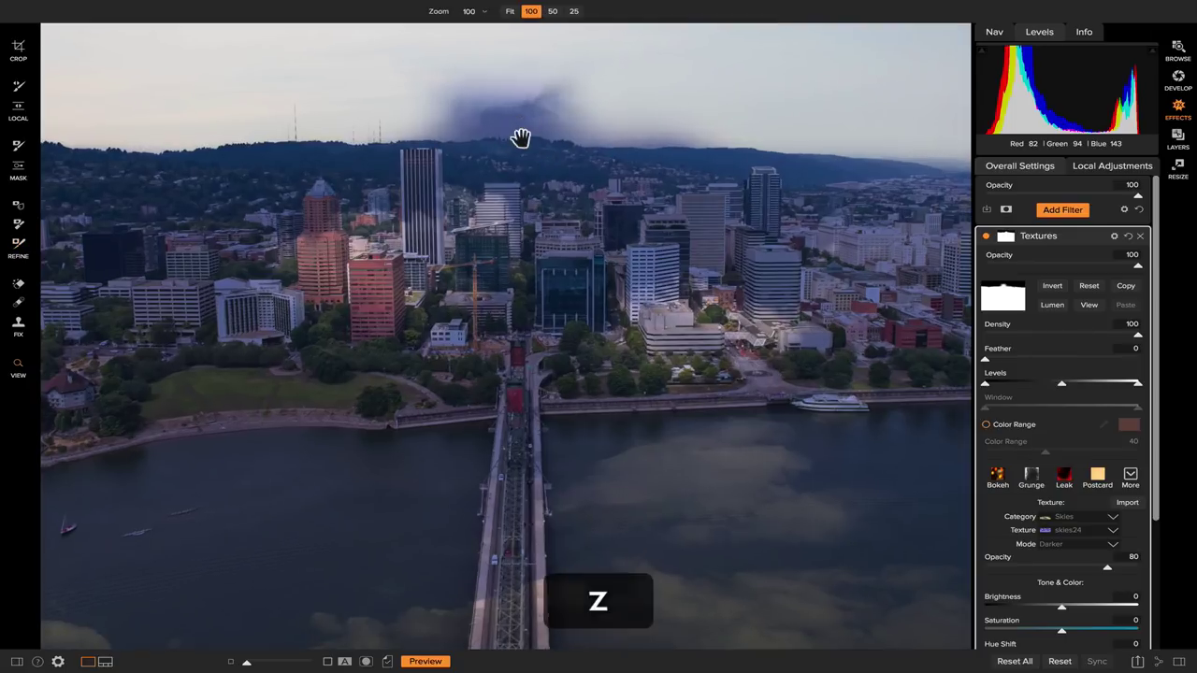
{"action": "left_click", "coordinate": [485, 13]}
{"action": "left_click_drag", "start_coordinate": [448, 25], "coordinate": [467, 26]}
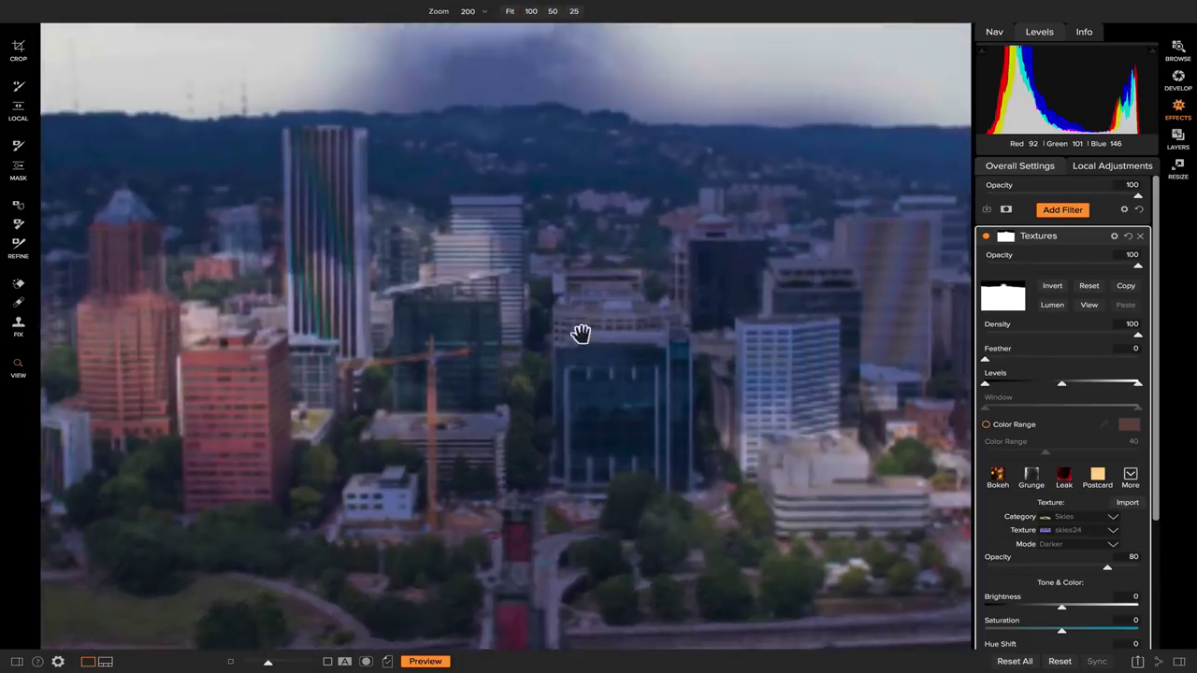
{"action": "left_click_drag", "start_coordinate": [581, 334], "coordinate": [560, 409]}
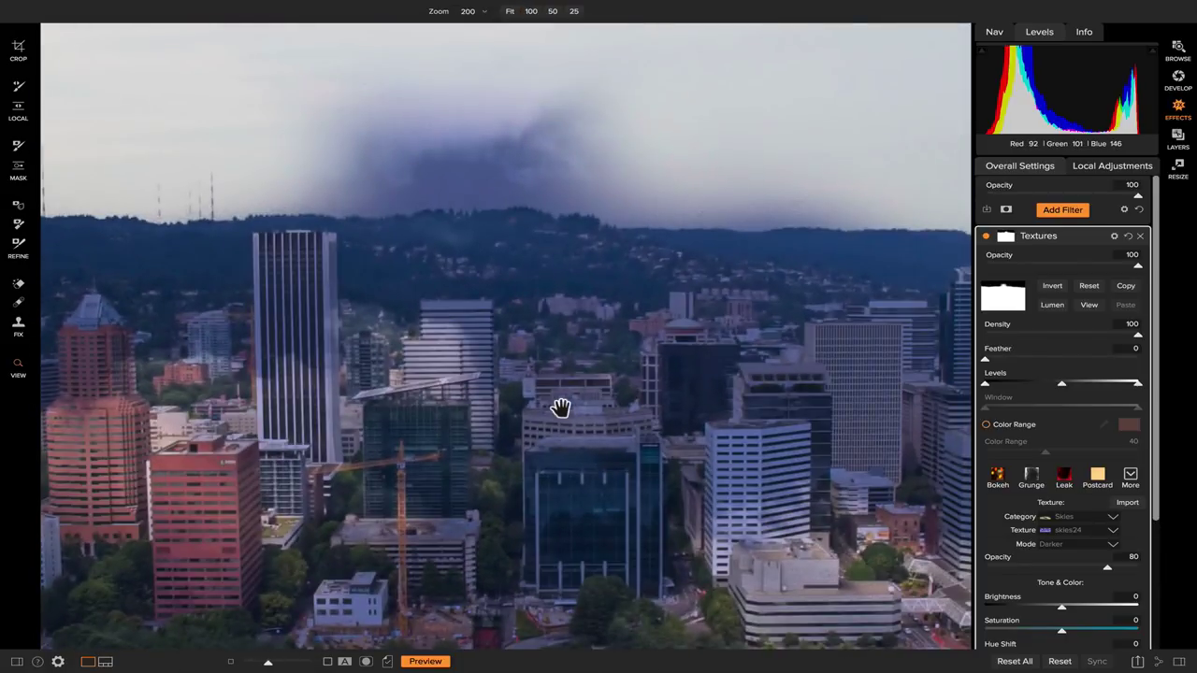
- Paint the cloud texture out along the full hill line
{"action": "left_click", "coordinate": [19, 243]}
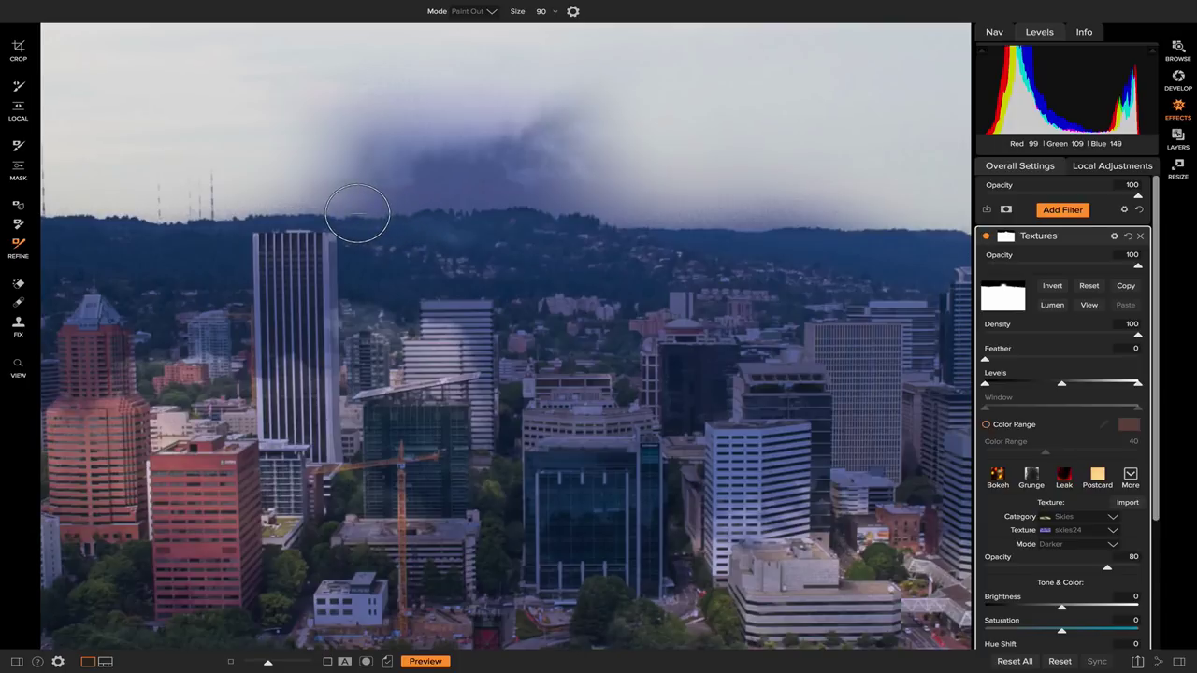
{"action": "left_click_drag", "start_coordinate": [357, 214], "coordinate": [836, 229]}
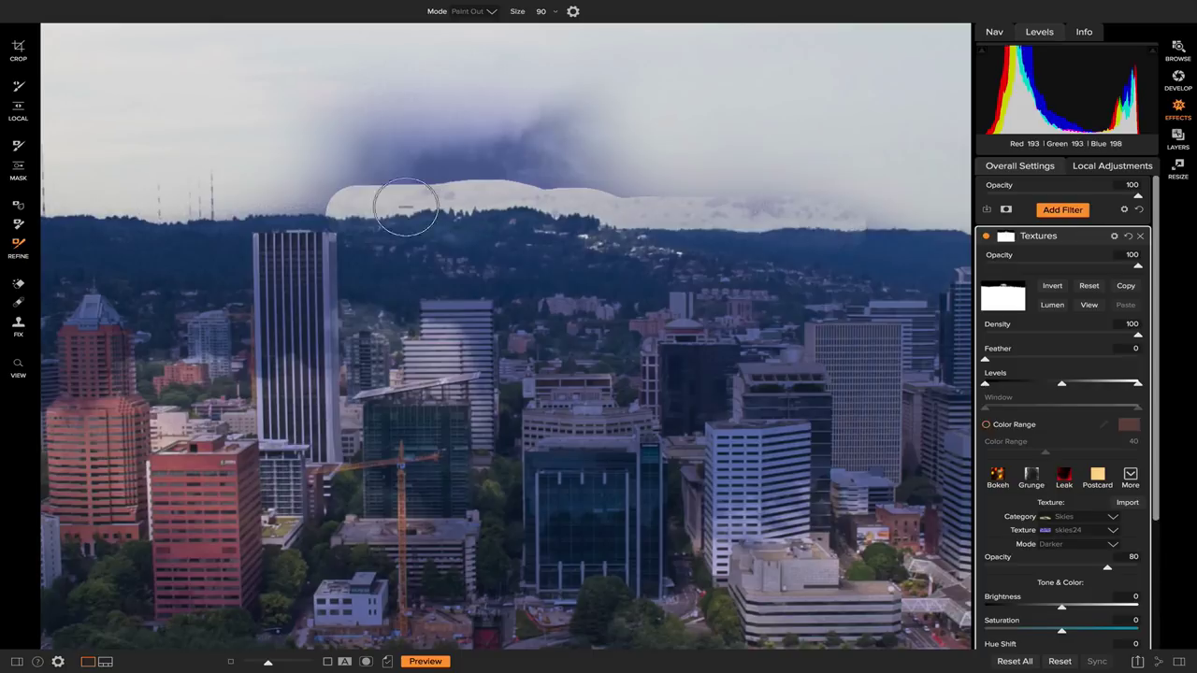
{"action": "mouse_move", "coordinate": [331, 201]}
{"action": "left_mouse_down"}
{"action": "mouse_move", "coordinate": [487, 184]}
{"action": "mouse_move", "coordinate": [893, 221]}
{"action": "left_mouse_up"}
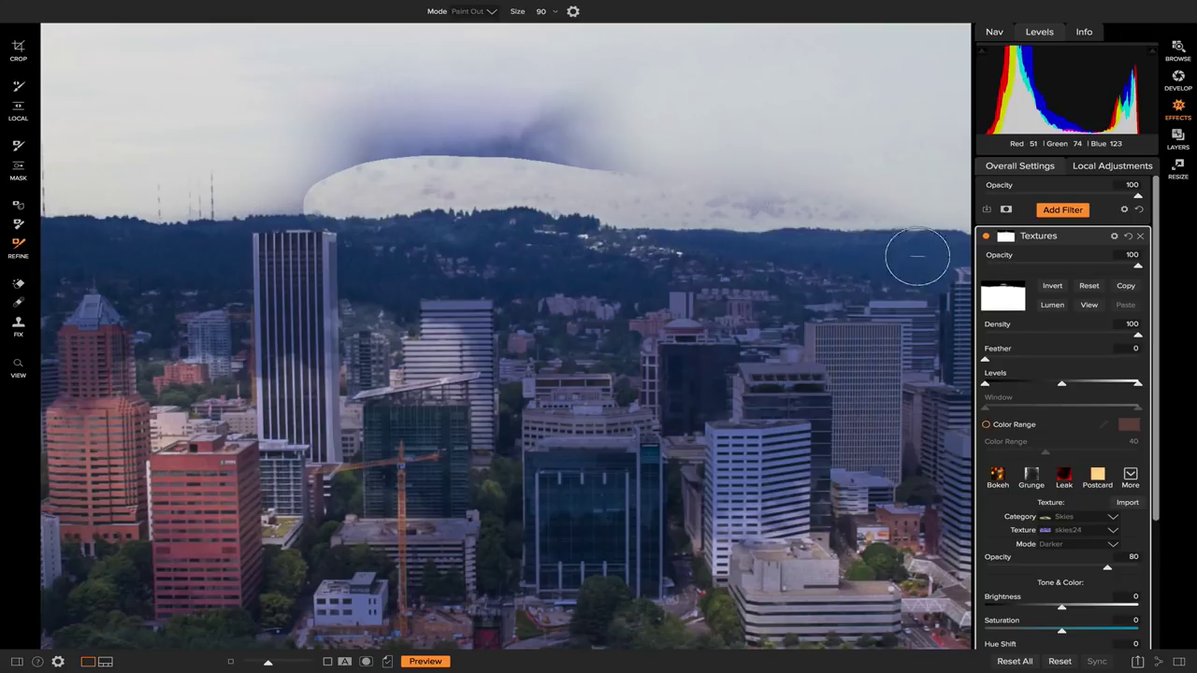
- Invert the texture mask and pan to the left end of the skyline
{"action": "left_click", "coordinate": [1053, 287]}
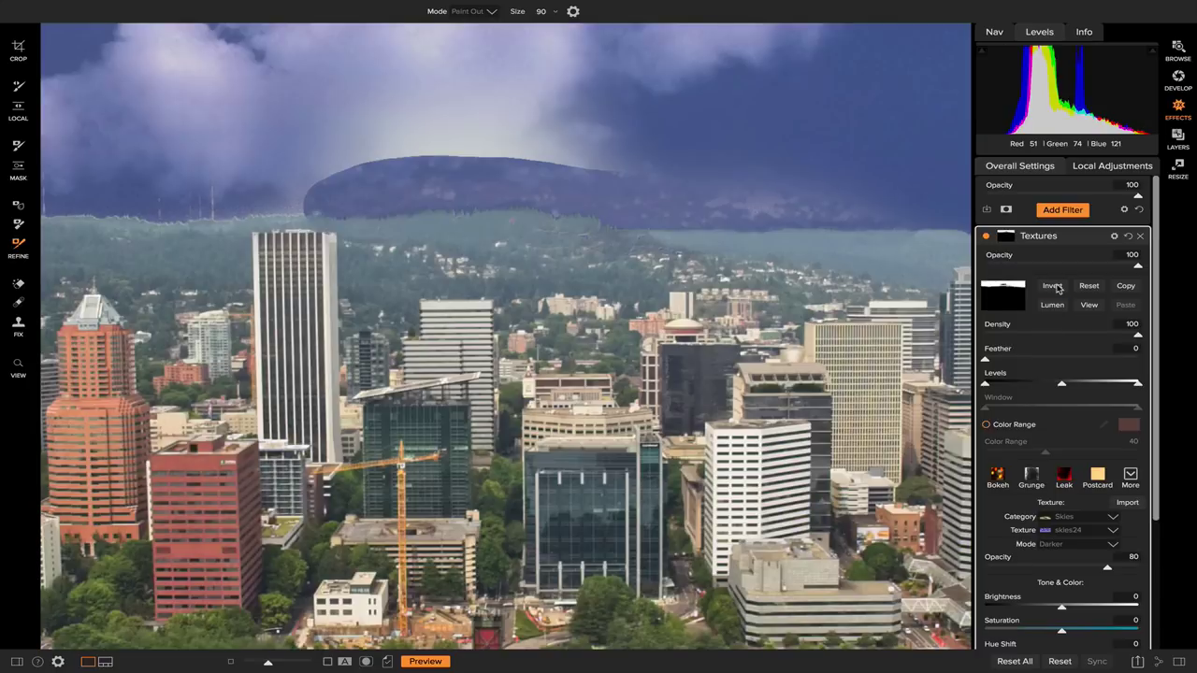
{"action": "left_click_drag", "start_coordinate": [222, 224], "coordinate": [849, 256]}
{"action": "left_click_drag", "start_coordinate": [308, 254], "coordinate": [440, 253]}
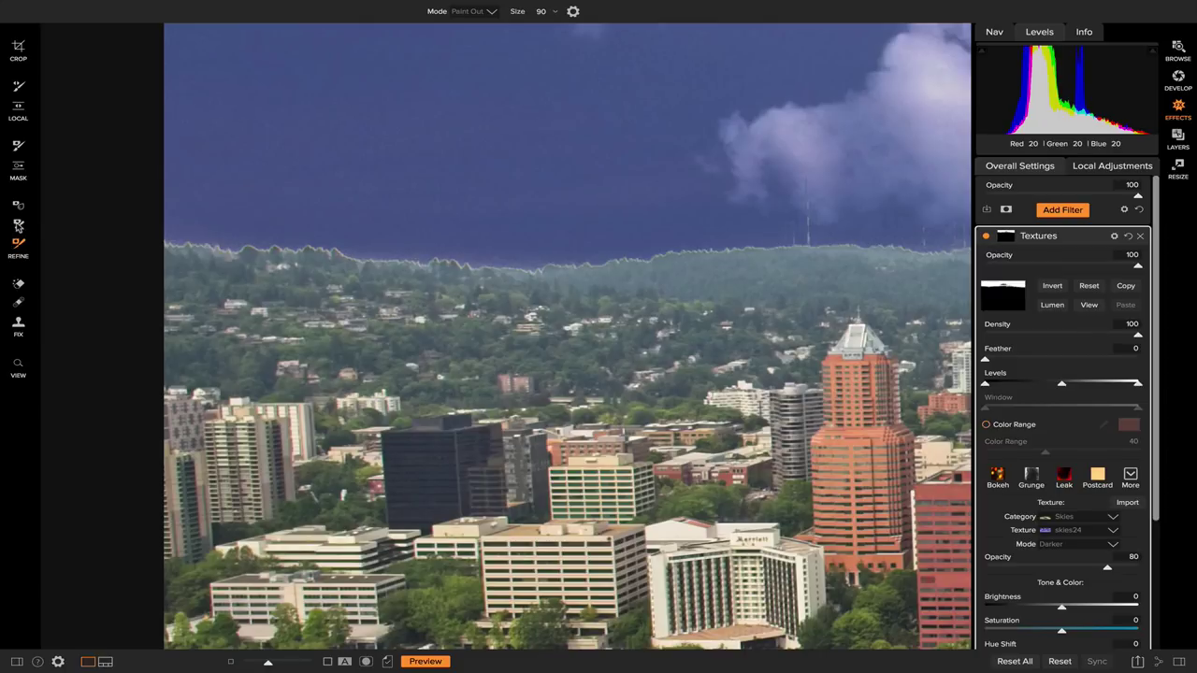
- Refine the mask edge along the left skyline with the Refine Brush (Remove, size 250, amount 10)
{"action": "left_click", "coordinate": [18, 225]}
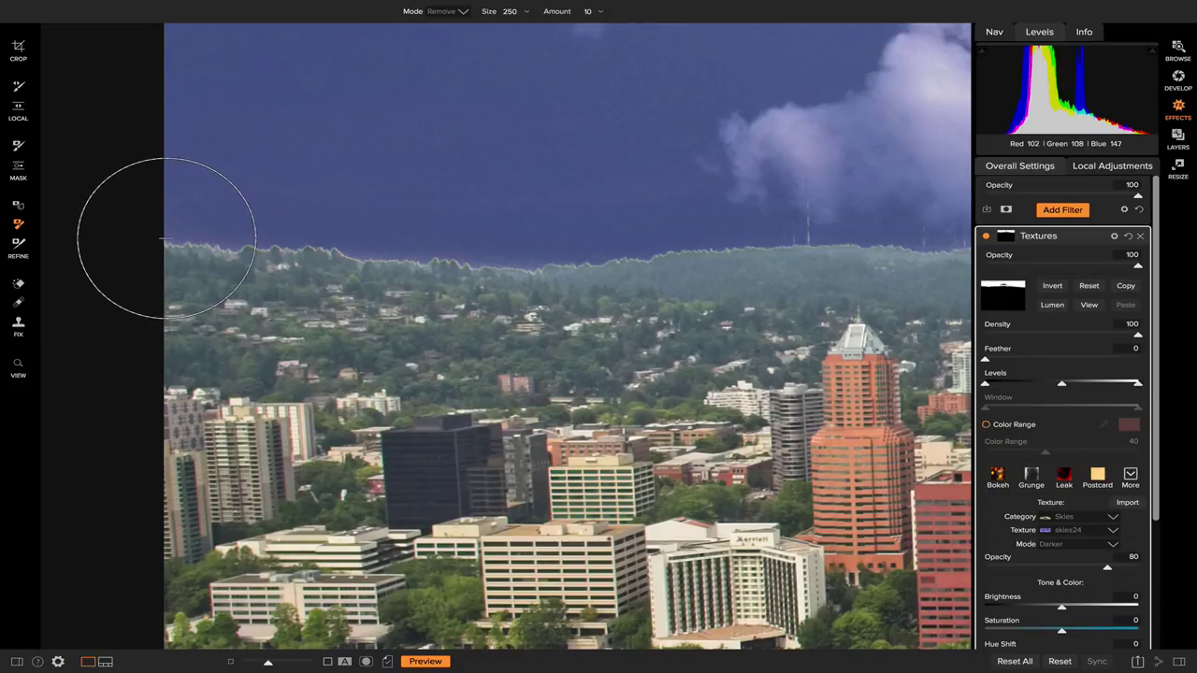
{"action": "mouse_move", "coordinate": [164, 239]}
{"action": "left_mouse_down"}
{"action": "mouse_move", "coordinate": [631, 260]}
{"action": "mouse_move", "coordinate": [658, 251]}
{"action": "mouse_move", "coordinate": [435, 216]}
{"action": "mouse_move", "coordinate": [246, 221]}
{"action": "mouse_move", "coordinate": [495, 224]}
{"action": "mouse_move", "coordinate": [518, 269]}
{"action": "mouse_move", "coordinate": [275, 227]}
{"action": "mouse_move", "coordinate": [642, 208]}
{"action": "mouse_move", "coordinate": [502, 214]}
{"action": "mouse_move", "coordinate": [276, 250]}
{"action": "mouse_move", "coordinate": [321, 219]}
{"action": "mouse_move", "coordinate": [500, 219]}
{"action": "mouse_move", "coordinate": [538, 253]}
{"action": "mouse_move", "coordinate": [664, 248]}
{"action": "mouse_move", "coordinate": [339, 257]}
{"action": "mouse_move", "coordinate": [283, 240]}
{"action": "mouse_move", "coordinate": [371, 246]}
{"action": "mouse_move", "coordinate": [376, 269]}
{"action": "mouse_move", "coordinate": [600, 274]}
{"action": "mouse_move", "coordinate": [192, 249]}
{"action": "mouse_move", "coordinate": [380, 219]}
{"action": "mouse_move", "coordinate": [650, 247]}
{"action": "mouse_move", "coordinate": [342, 206]}
{"action": "mouse_move", "coordinate": [534, 219]}
{"action": "mouse_move", "coordinate": [636, 248]}
{"action": "left_mouse_up"}
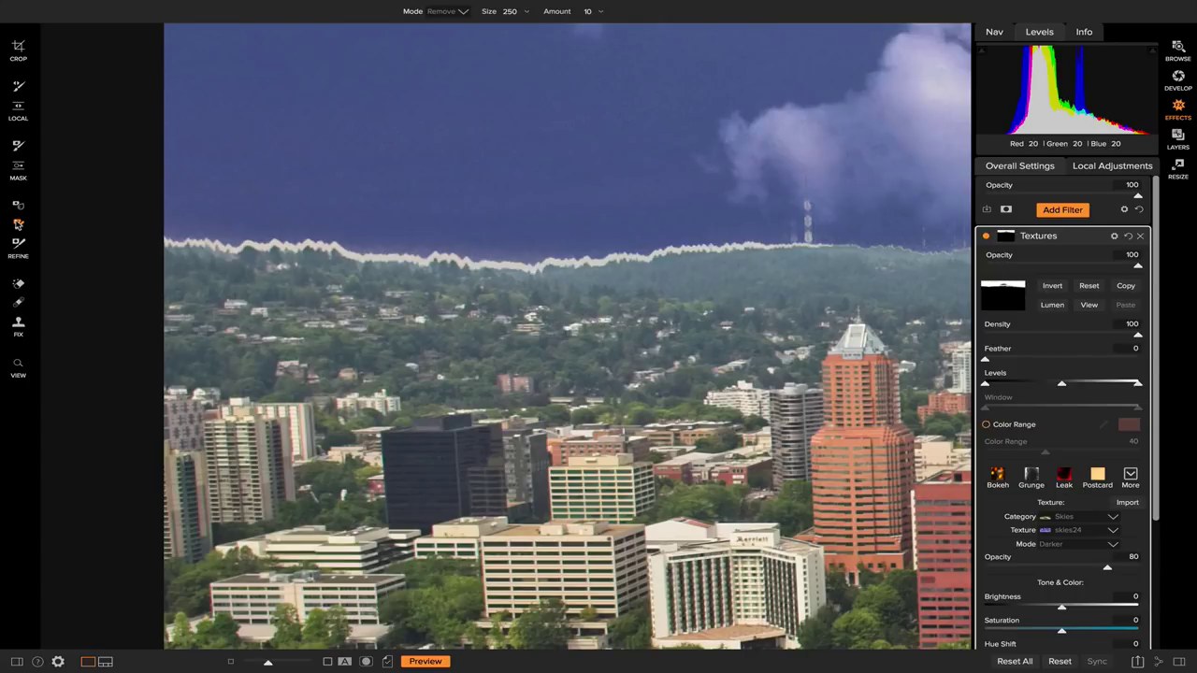
- Zoom to Fit to review the whole photo with skies24 clouds above the skyline
{"action": "key", "text": "z"}
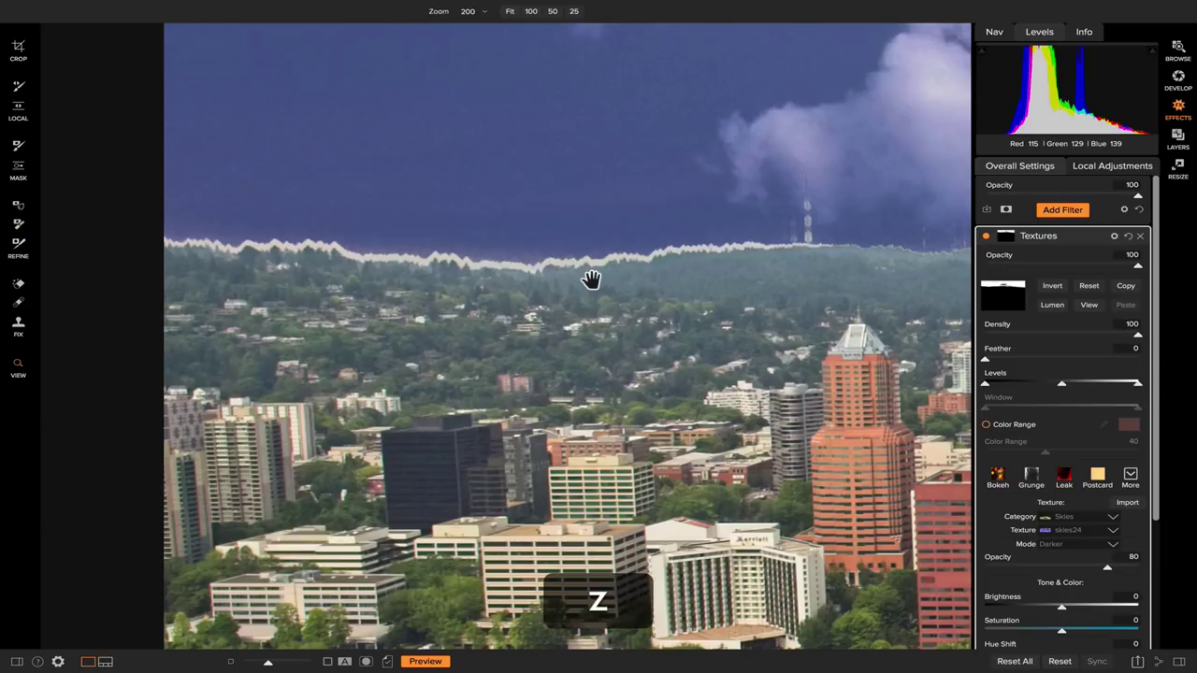
{"action": "left_click", "coordinate": [592, 280]}
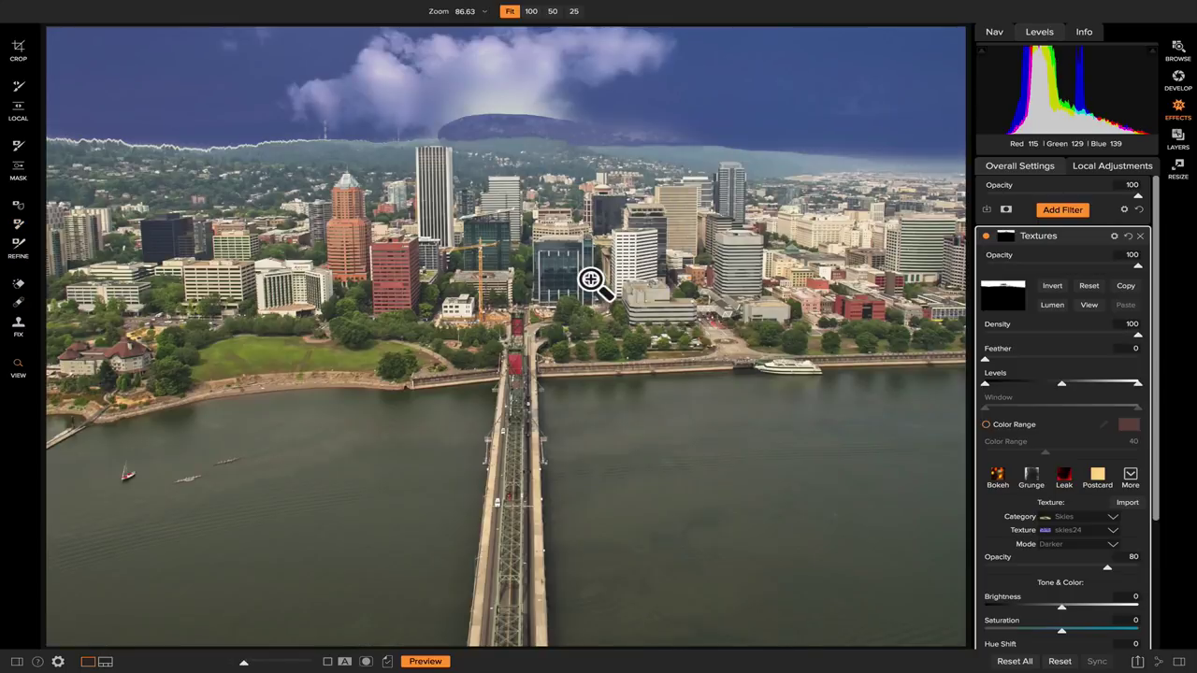
{"action": "left_click", "coordinate": [20, 226]}
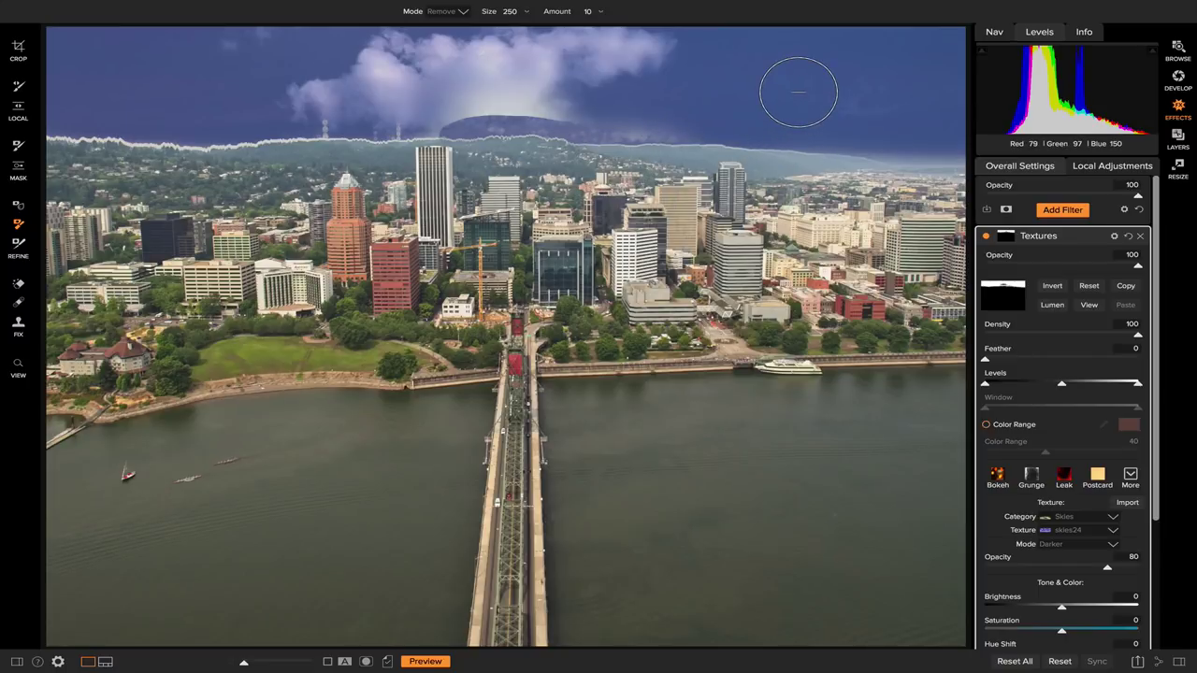
{"action": "key", "text": "z"}
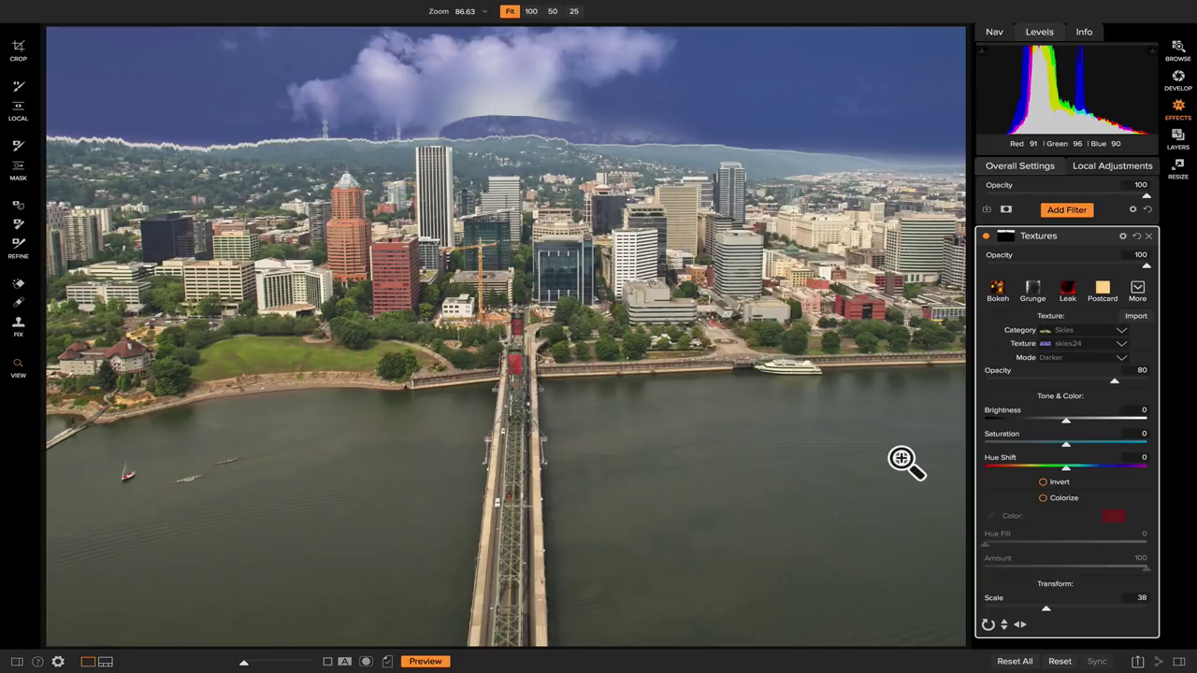